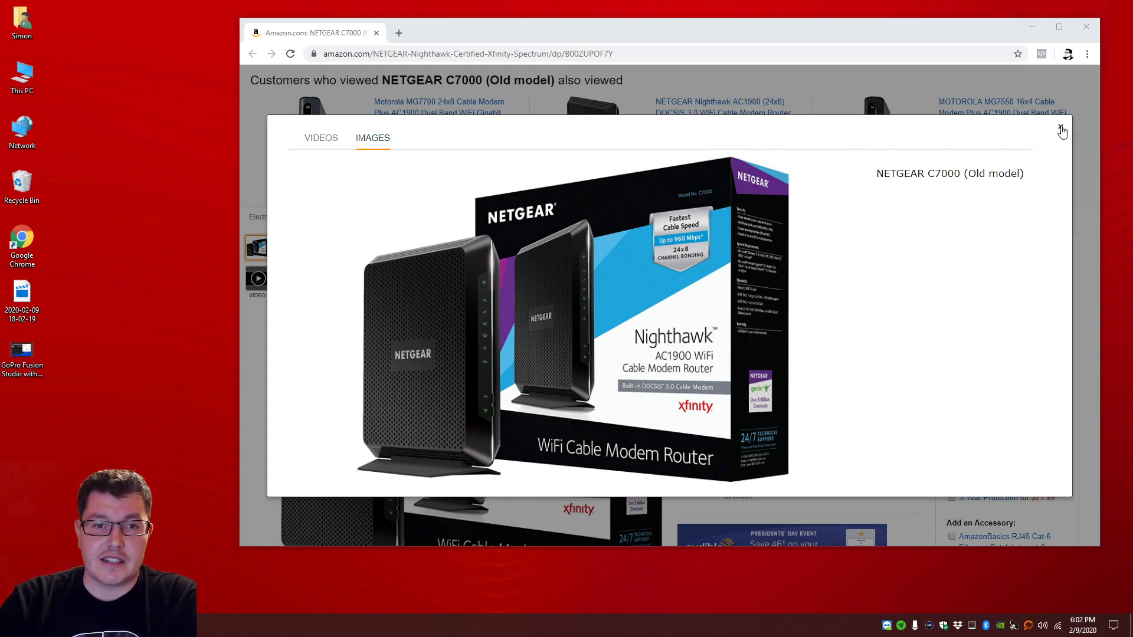
Step: Close the Amazon window and sign in to the router at 192.168.0.1 in a new Chrome window
click(1083, 28)
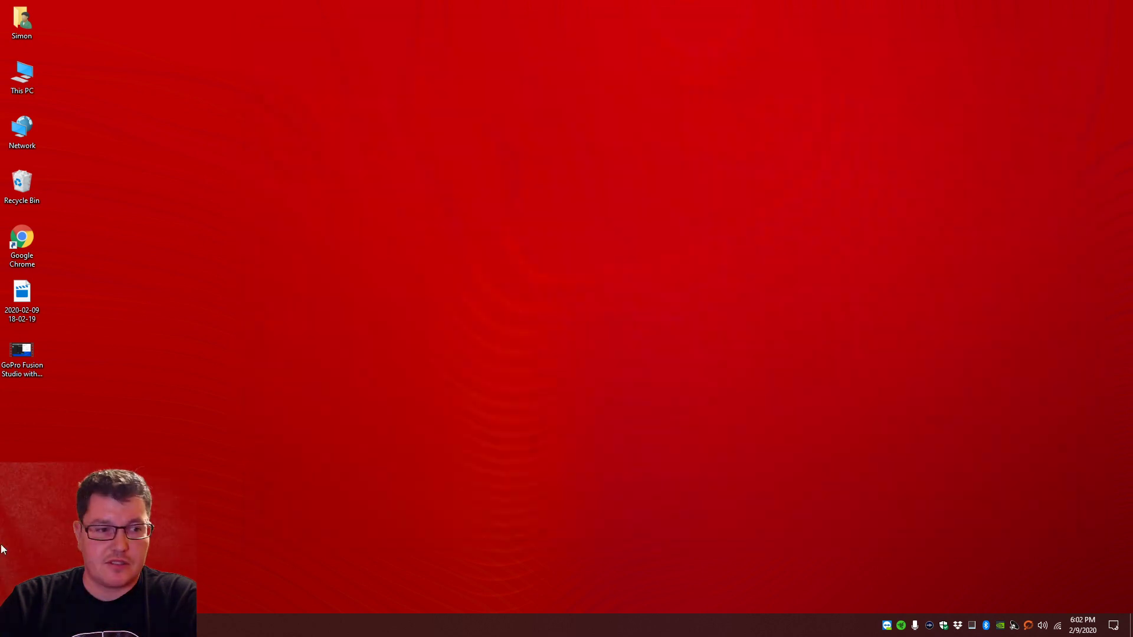
click(82, 626)
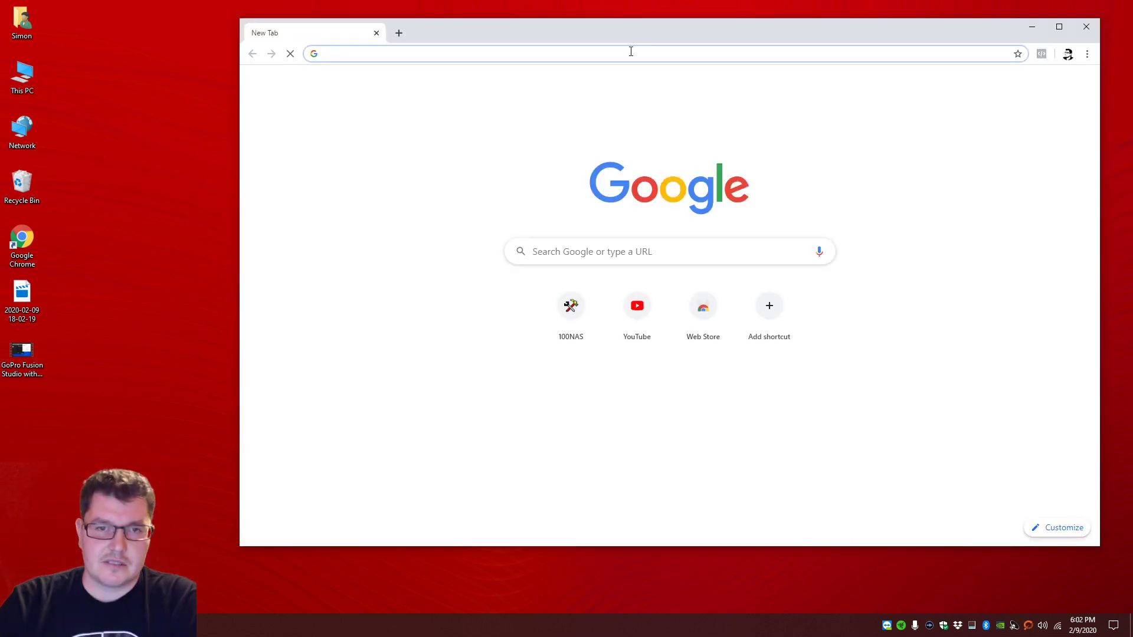
text(192.)
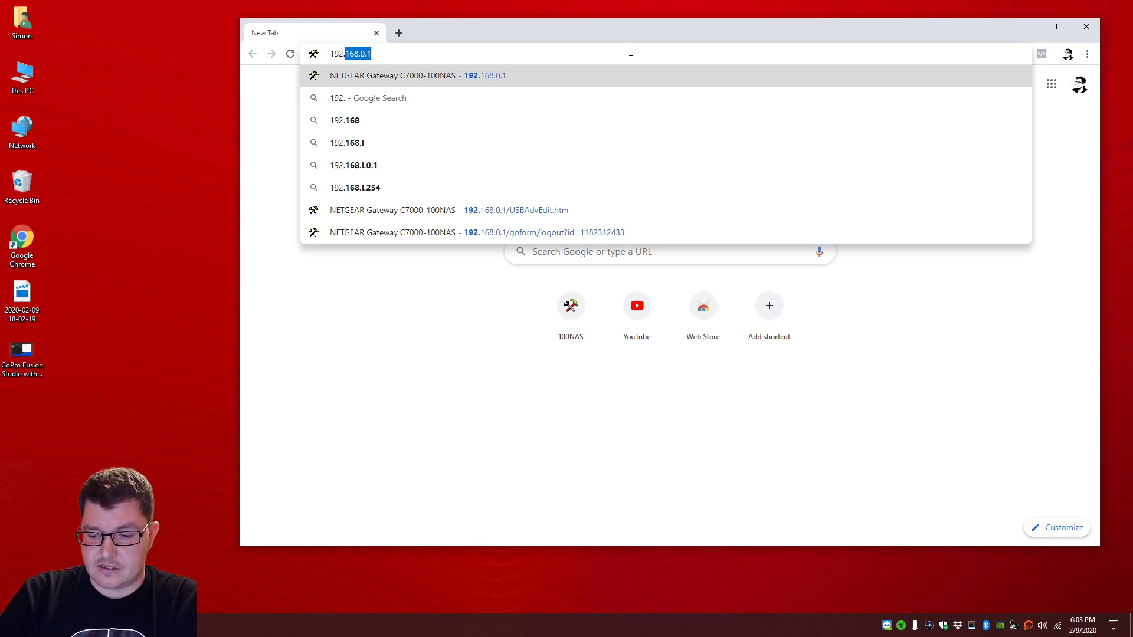
text(1)
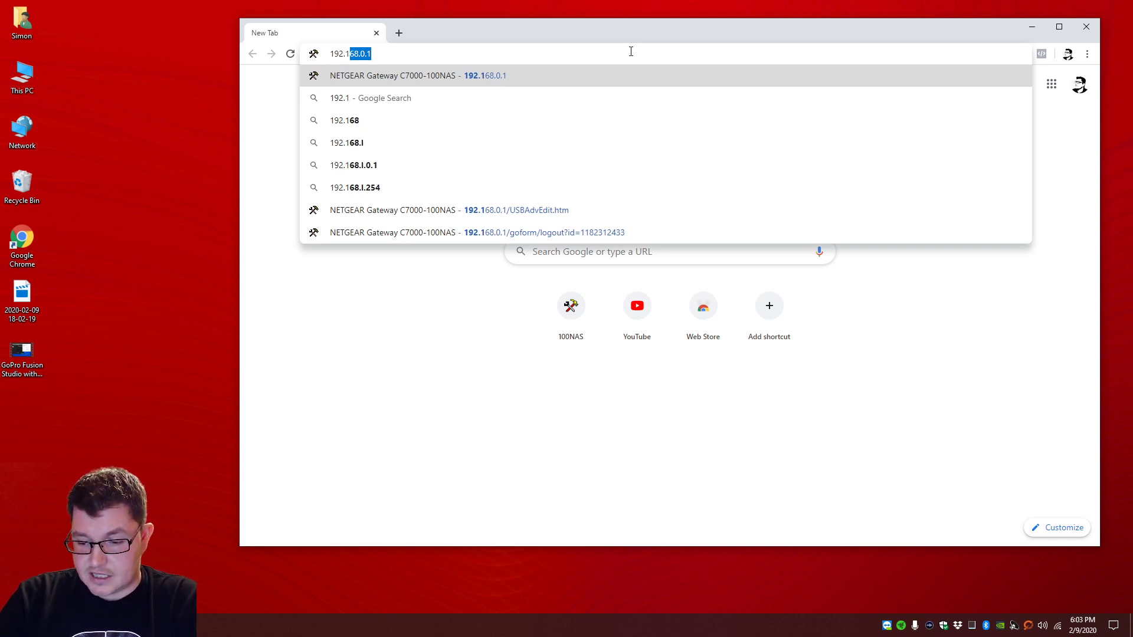
text(68.0.1)
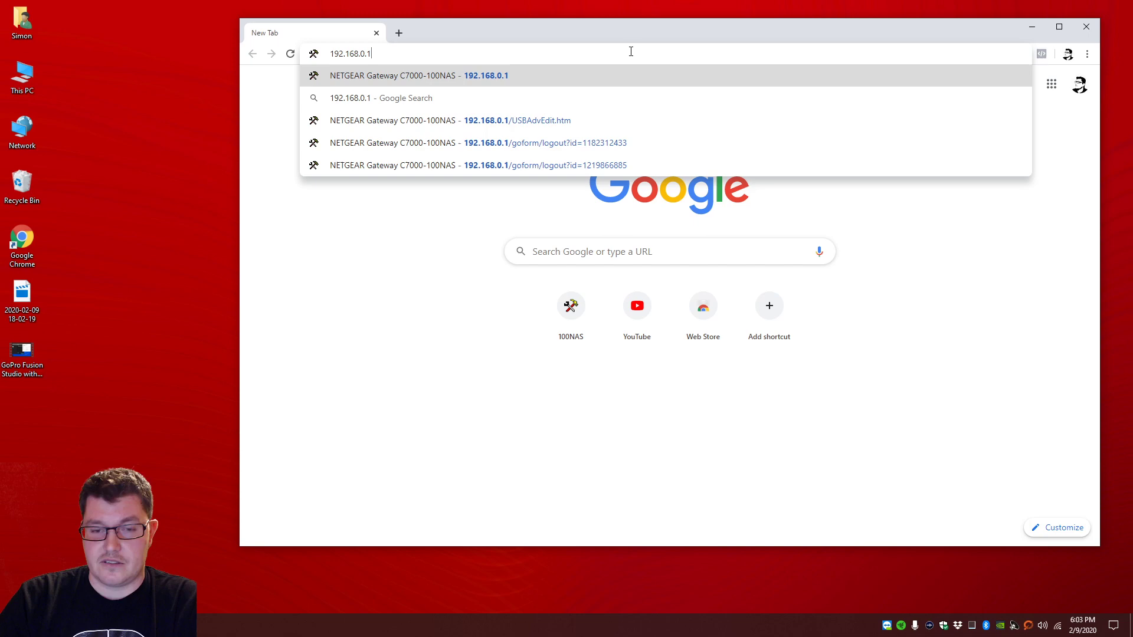
key(Return)
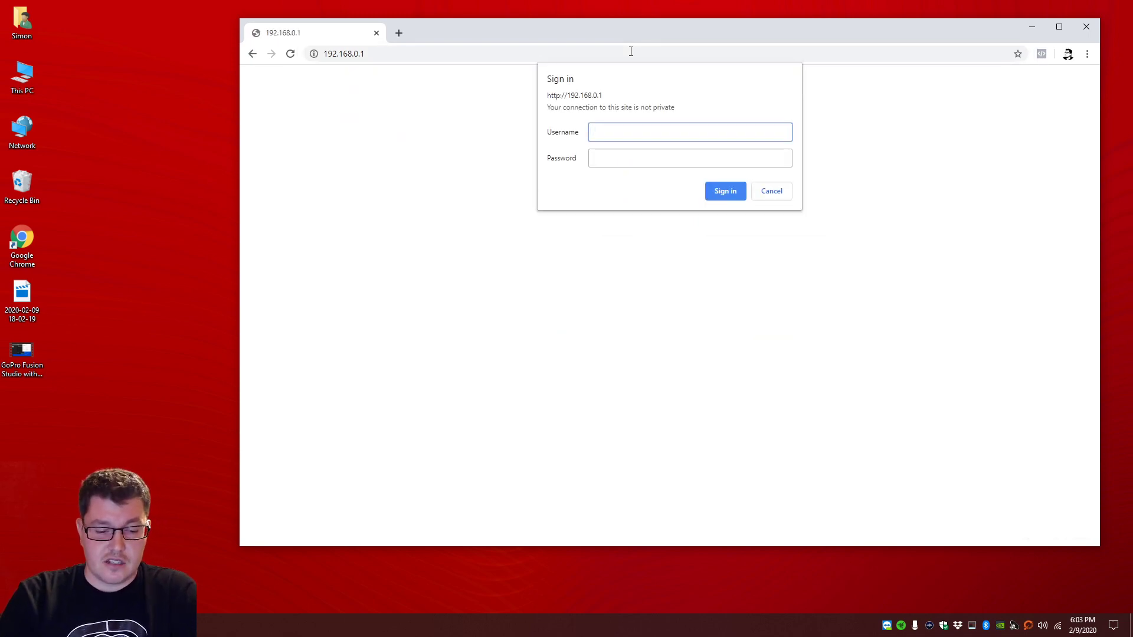
key(Tab)
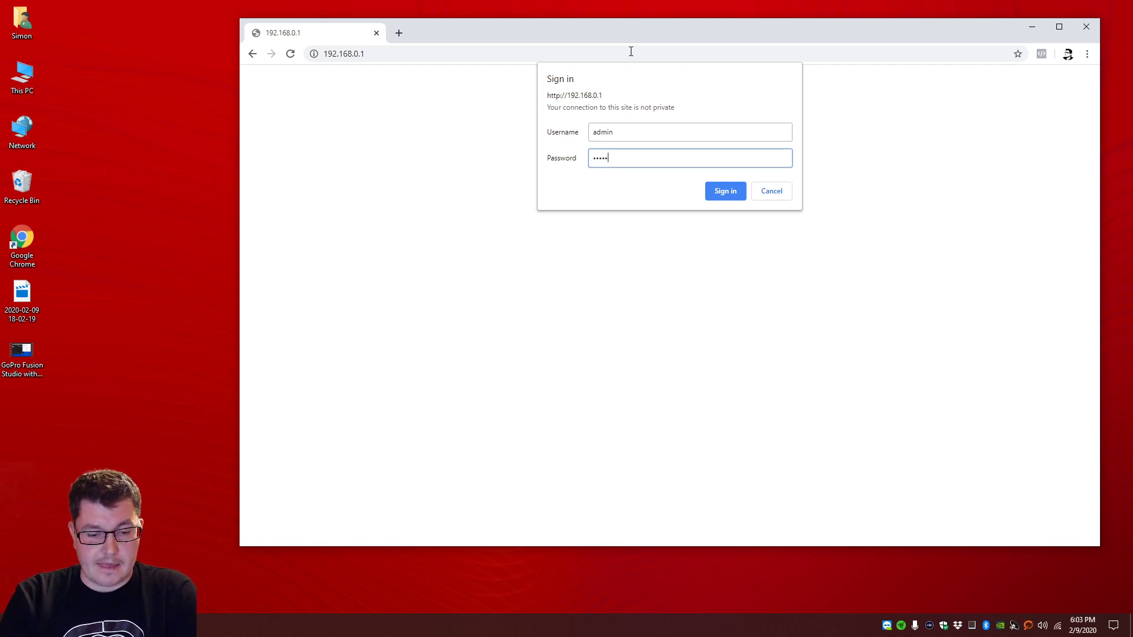
key(Return)
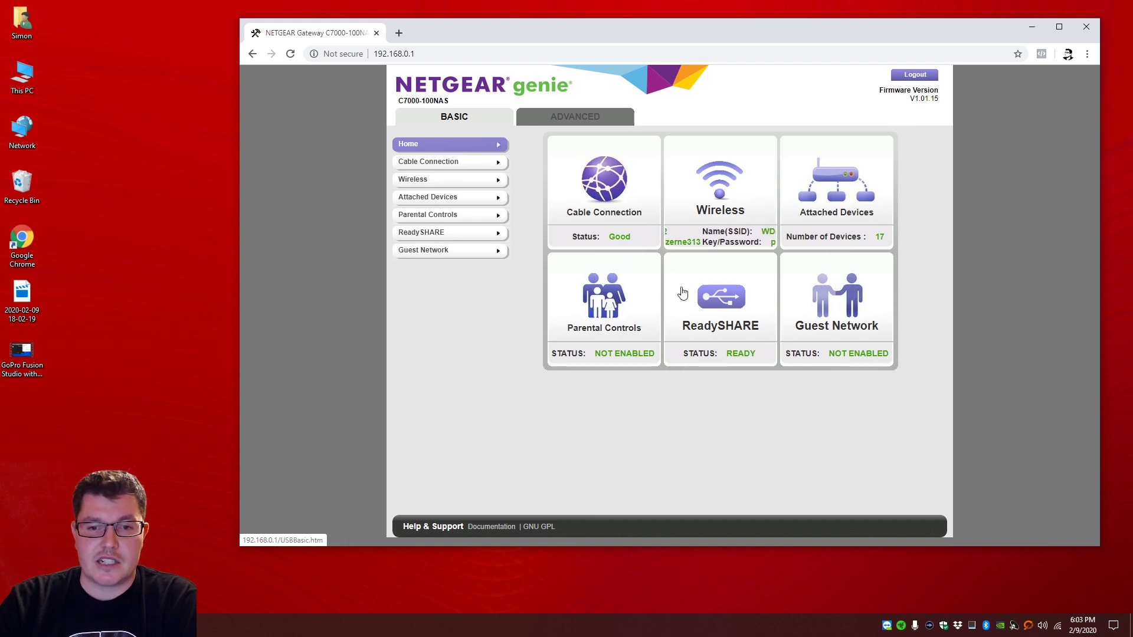
Step: Open the ReadySHARE tile to view the USB_Storage share's basic settings
click(731, 307)
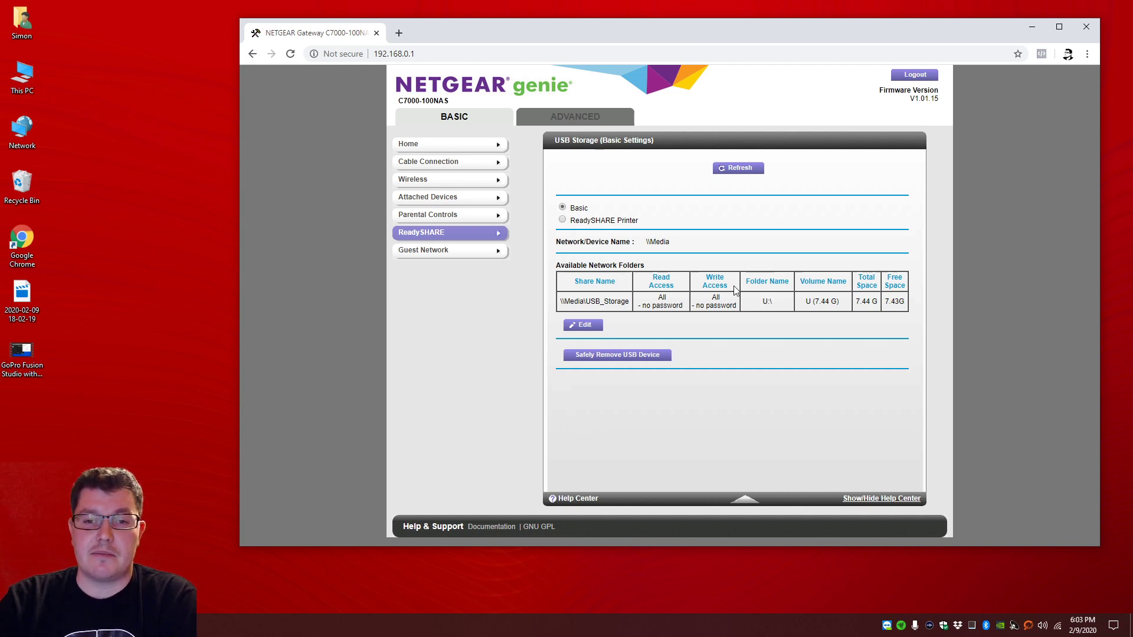
Step: Rename the device to 'media' and enable Network Neighborhood/MacShare, FTP and FTP (via internet) access
click(585, 326)
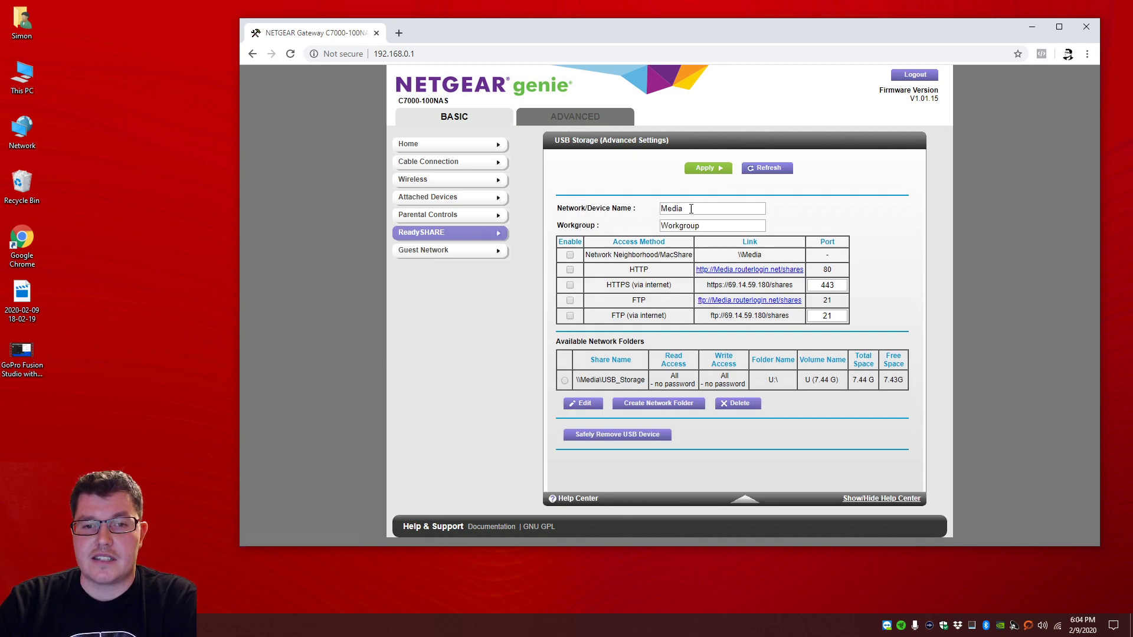
click(691, 209)
drag(680, 209, 642, 212)
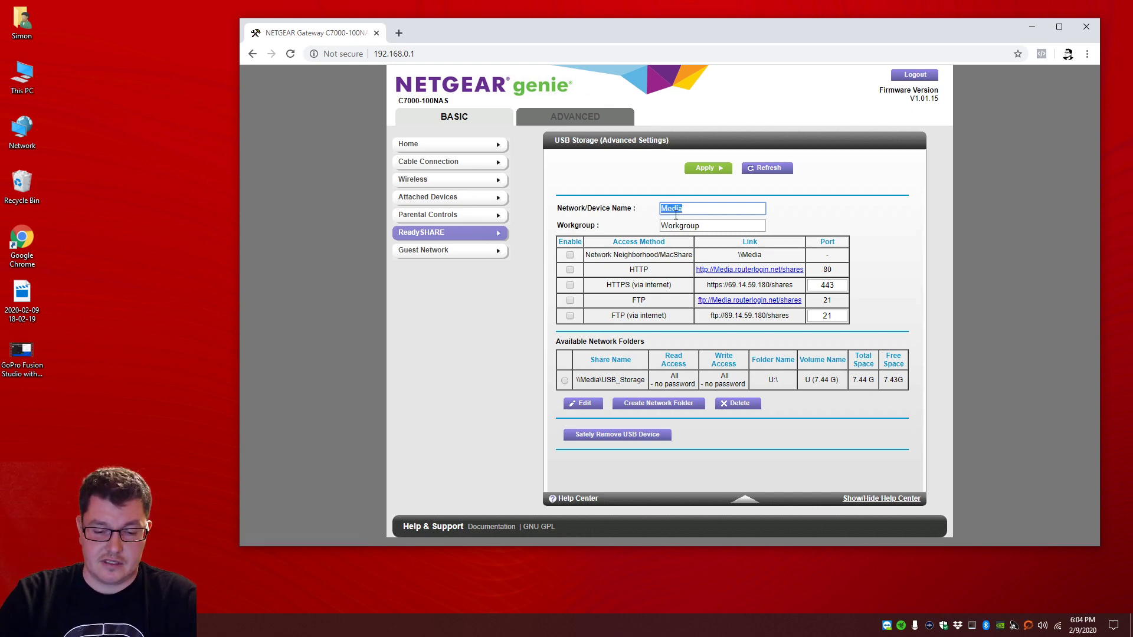
text(media)
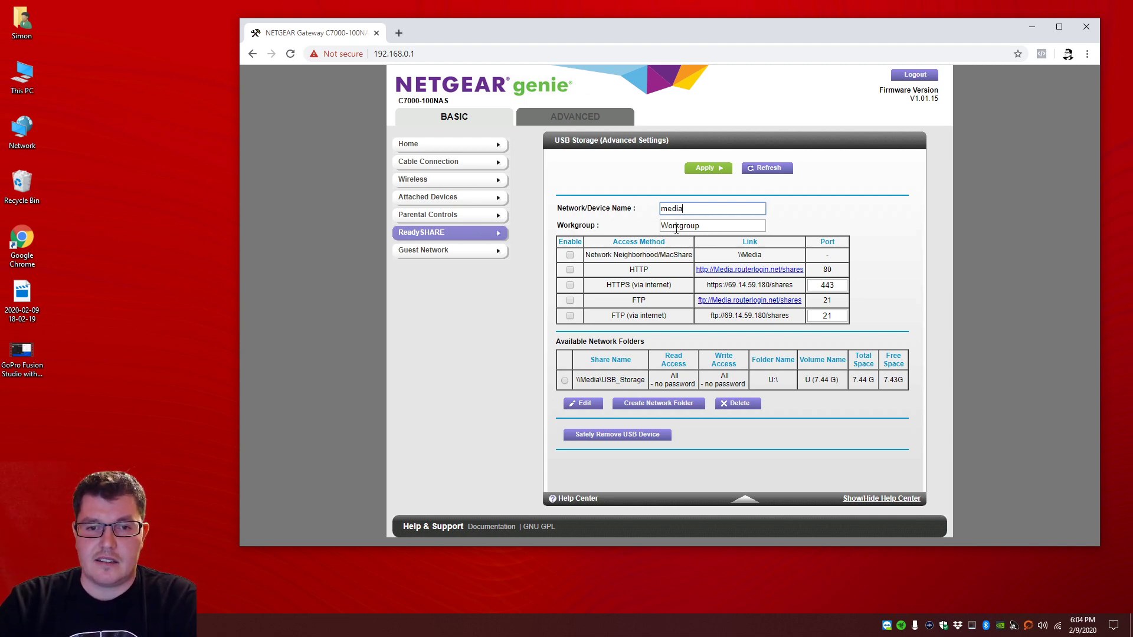
click(570, 255)
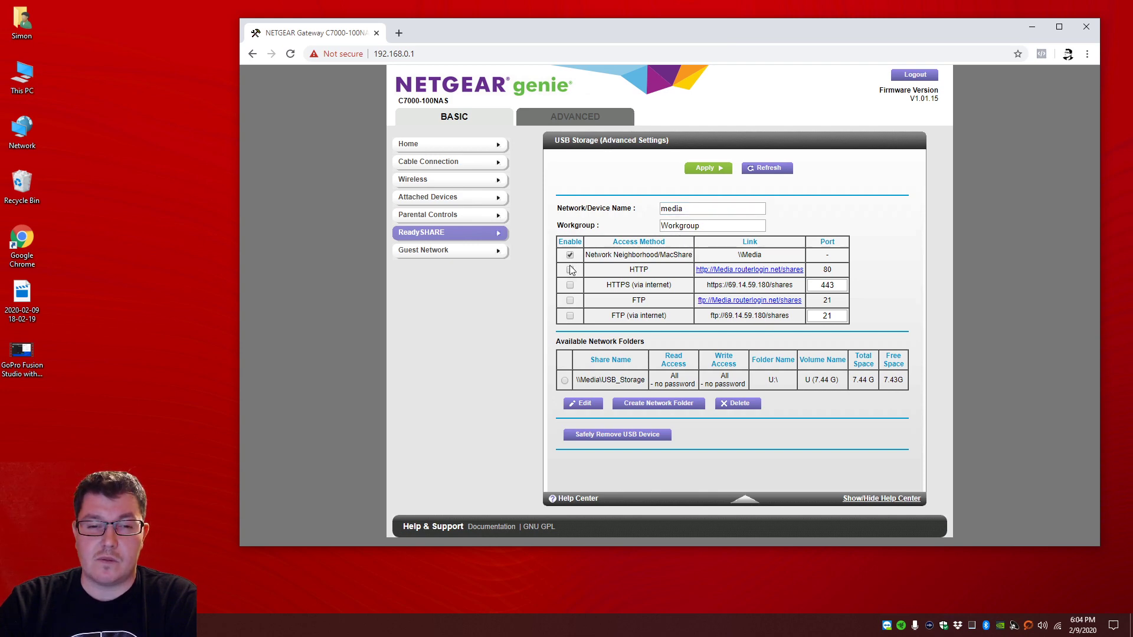
click(569, 302)
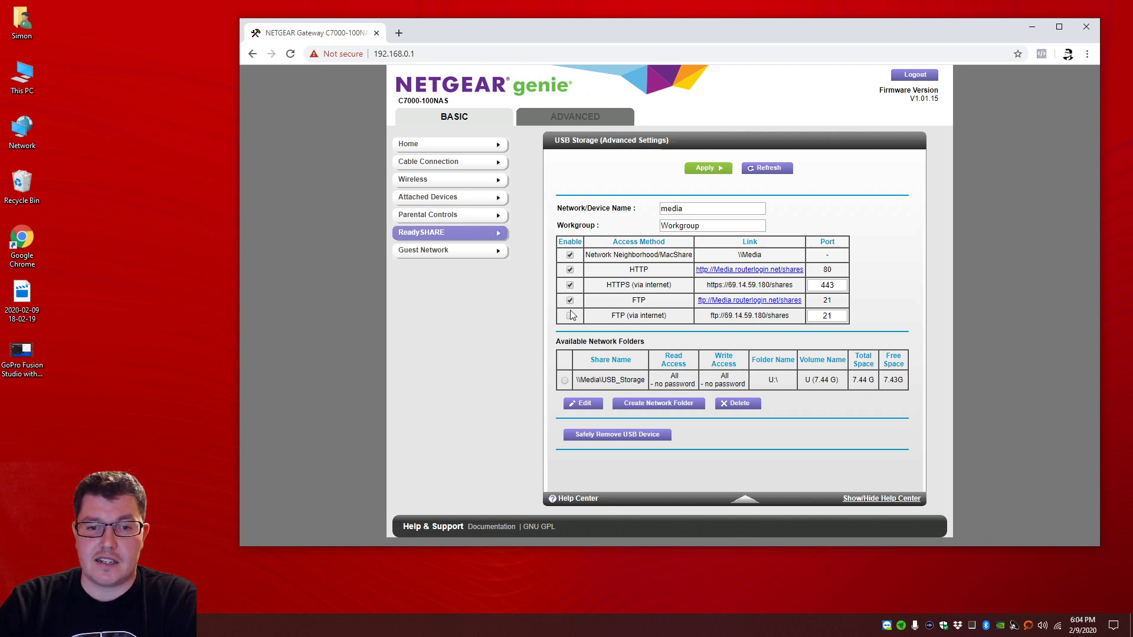
click(570, 316)
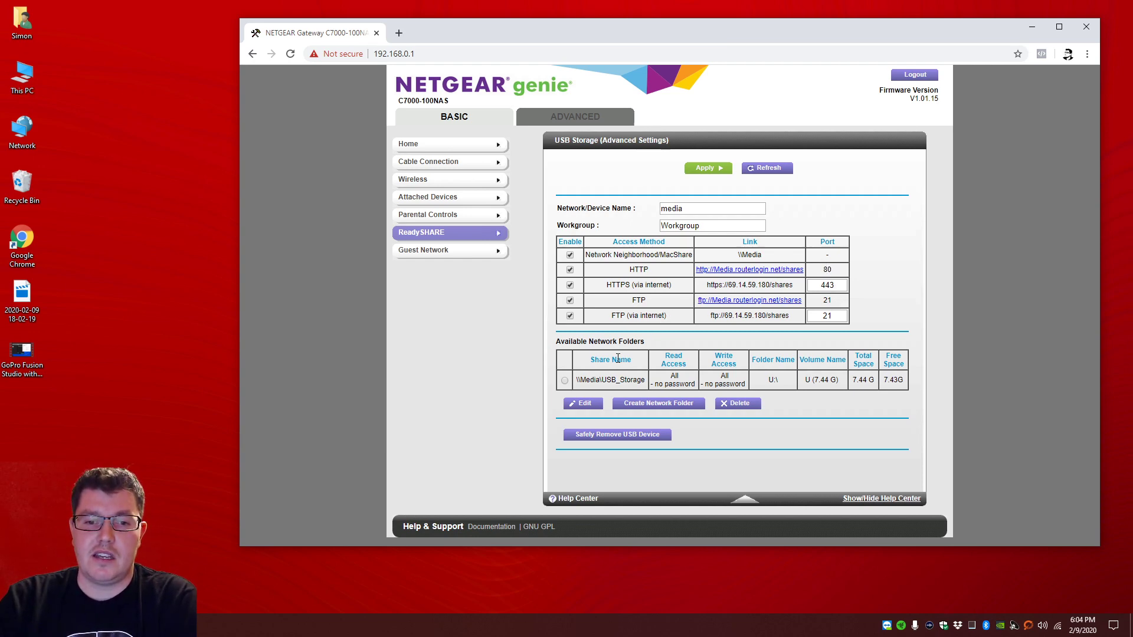
Step: Apply the USB storage settings, then select the USB_Storage share and request its edit form
click(709, 171)
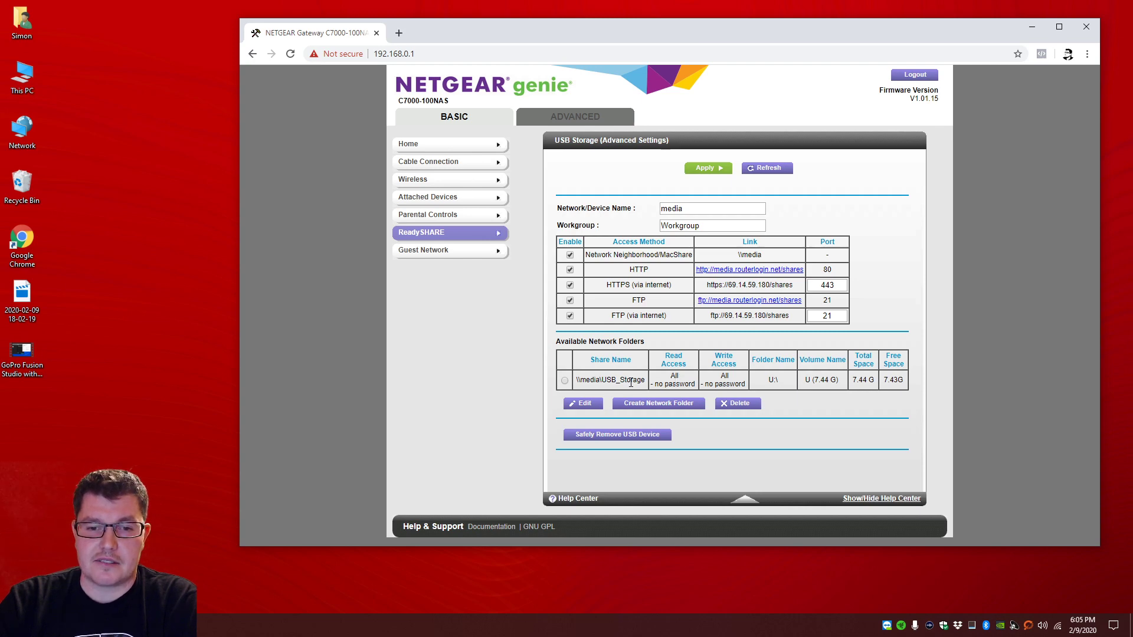
drag(604, 381, 645, 381)
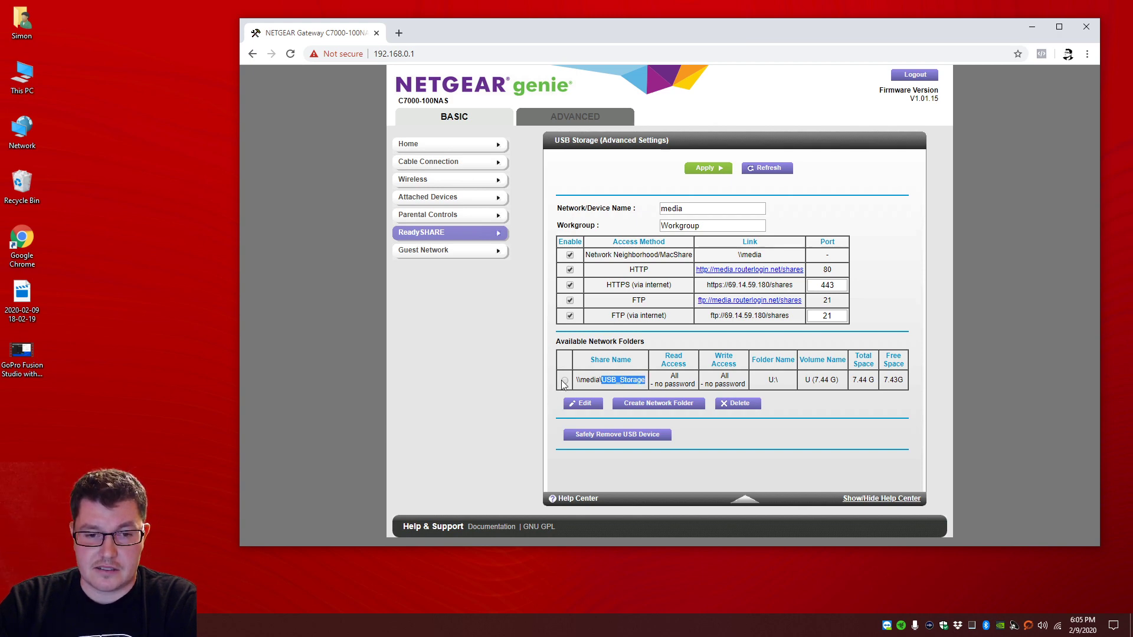
click(585, 407)
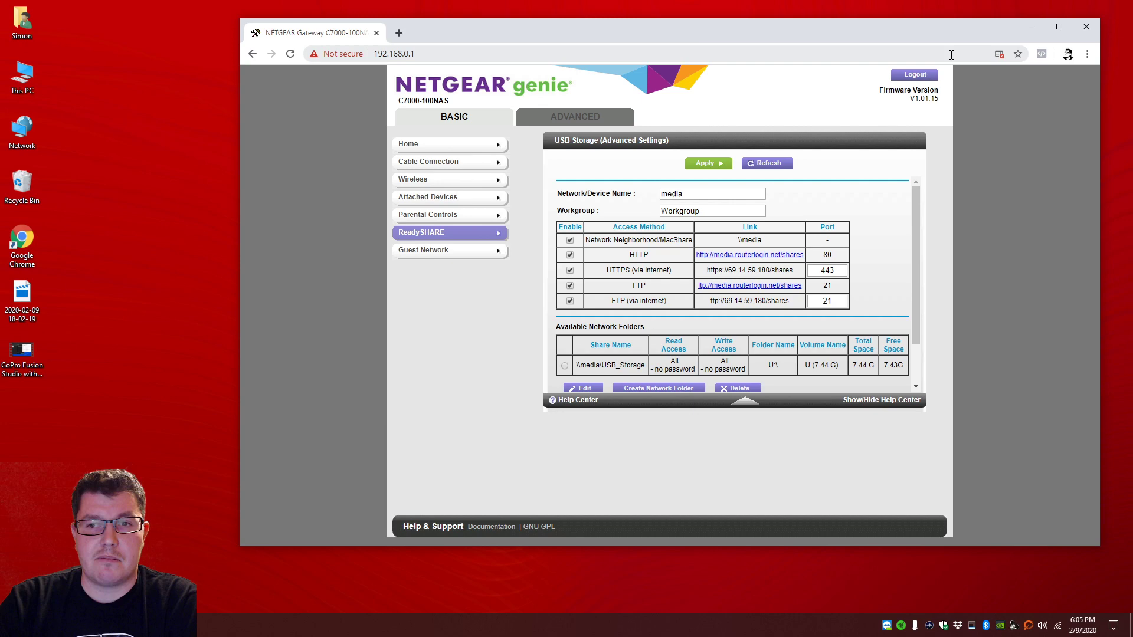
Step: Allow Chrome's blocked pop-up to show the Edit Network Folder window
click(997, 55)
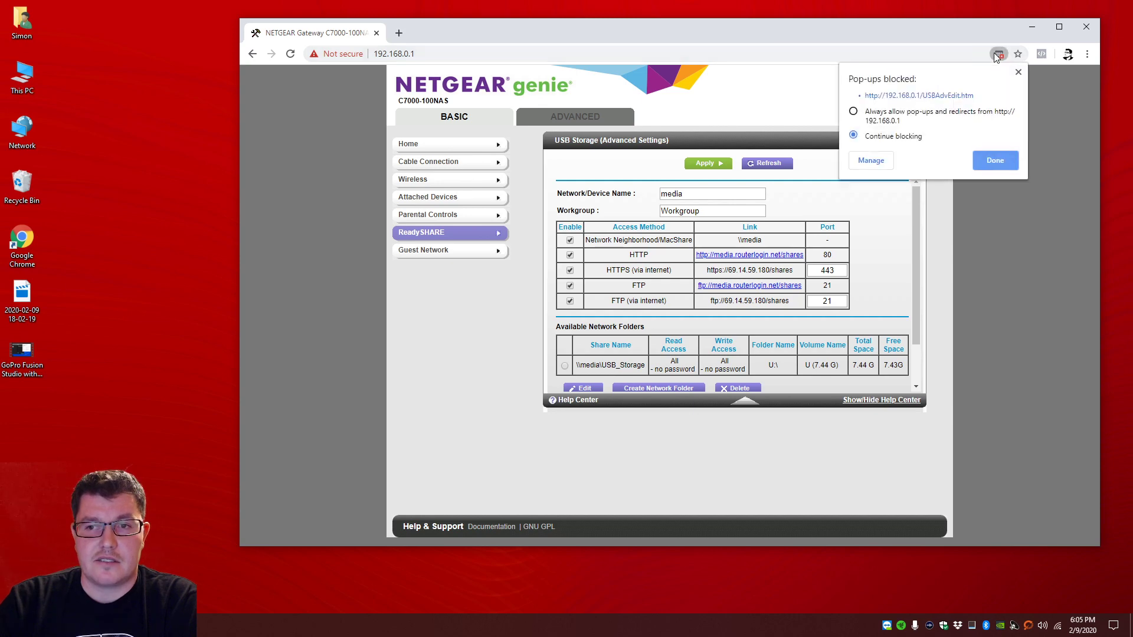
click(935, 96)
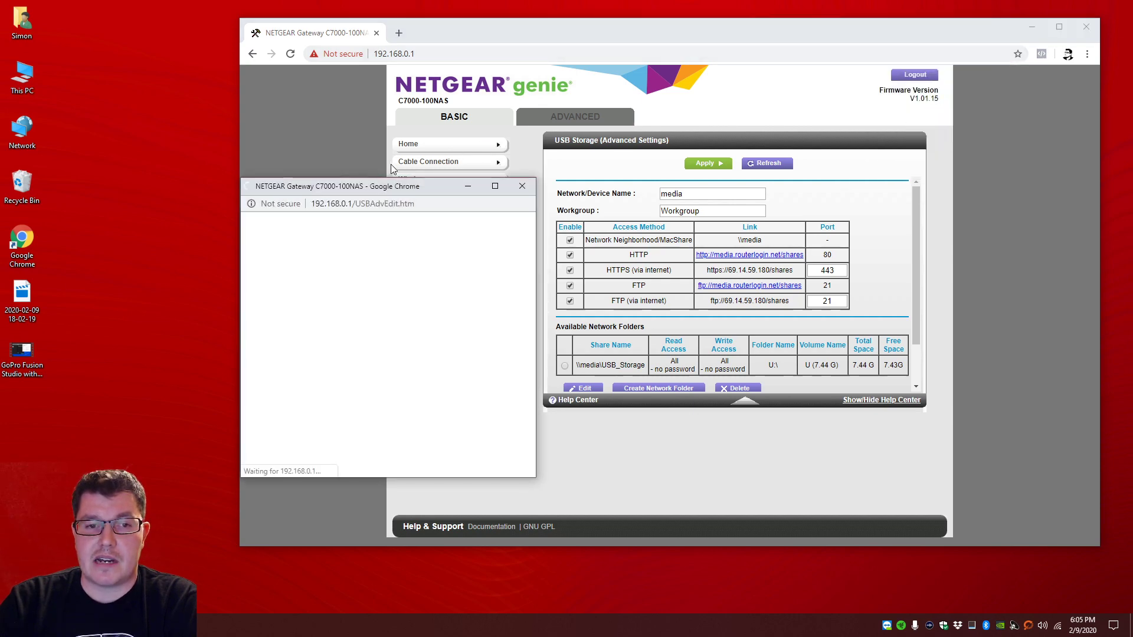
drag(409, 125, 419, 94)
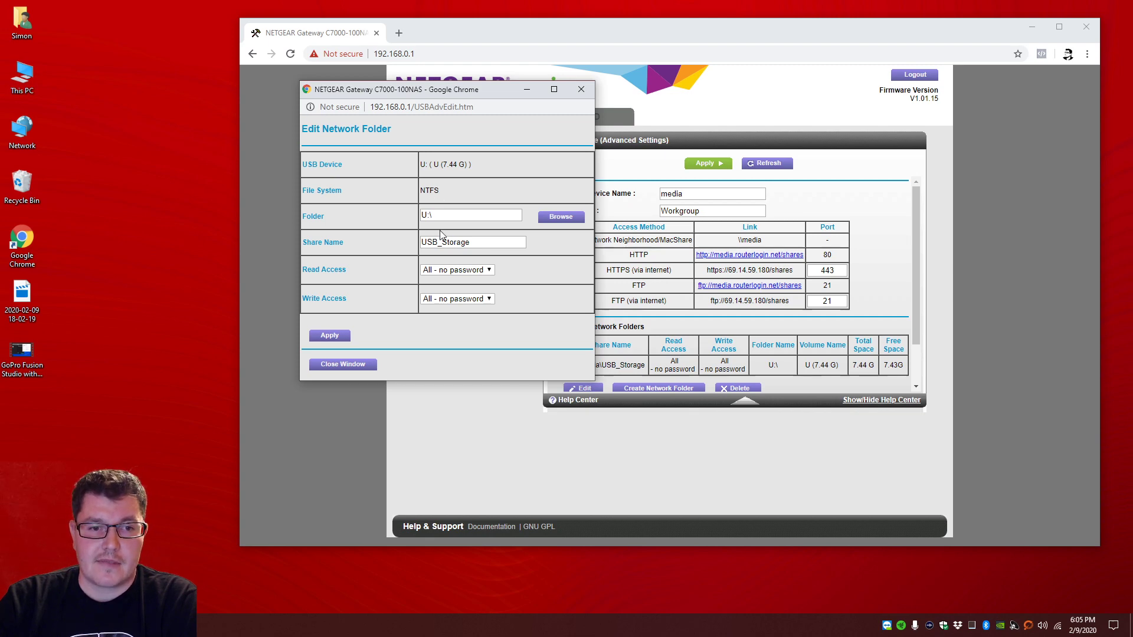
Step: Rename the share to 'storage' with admin read and write access, and apply
drag(490, 242, 361, 236)
text(s)
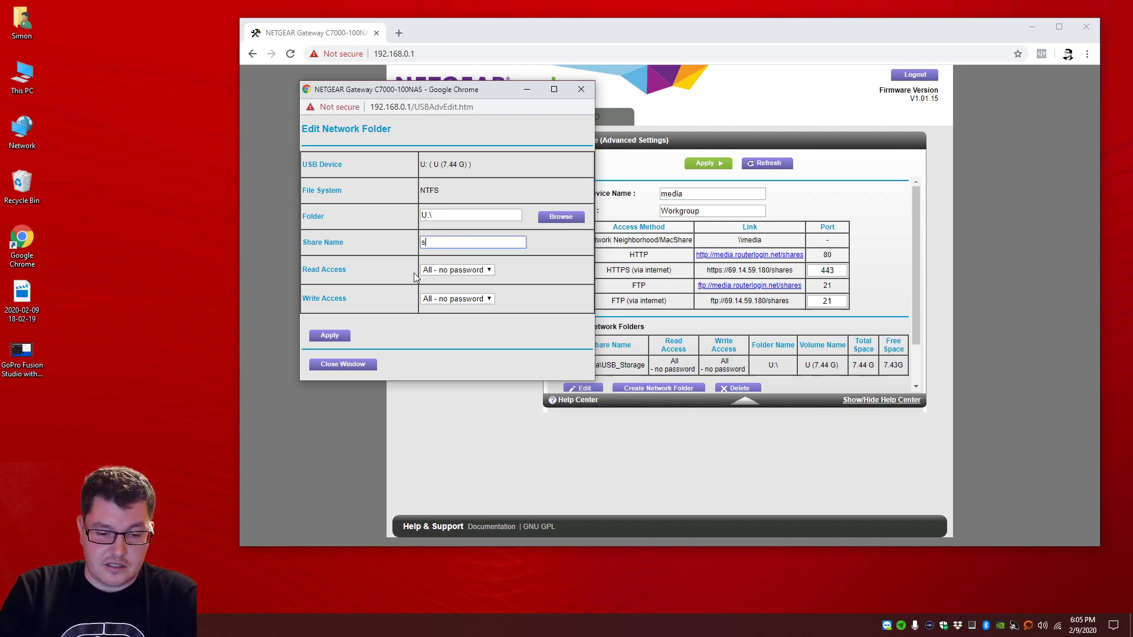
text(torage)
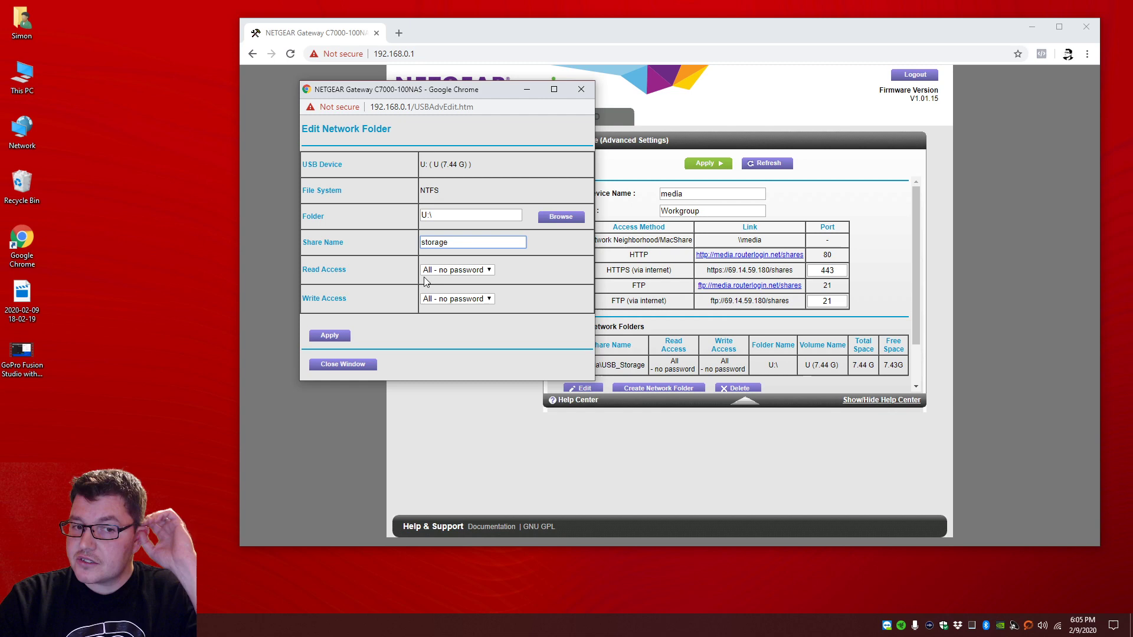
click(454, 270)
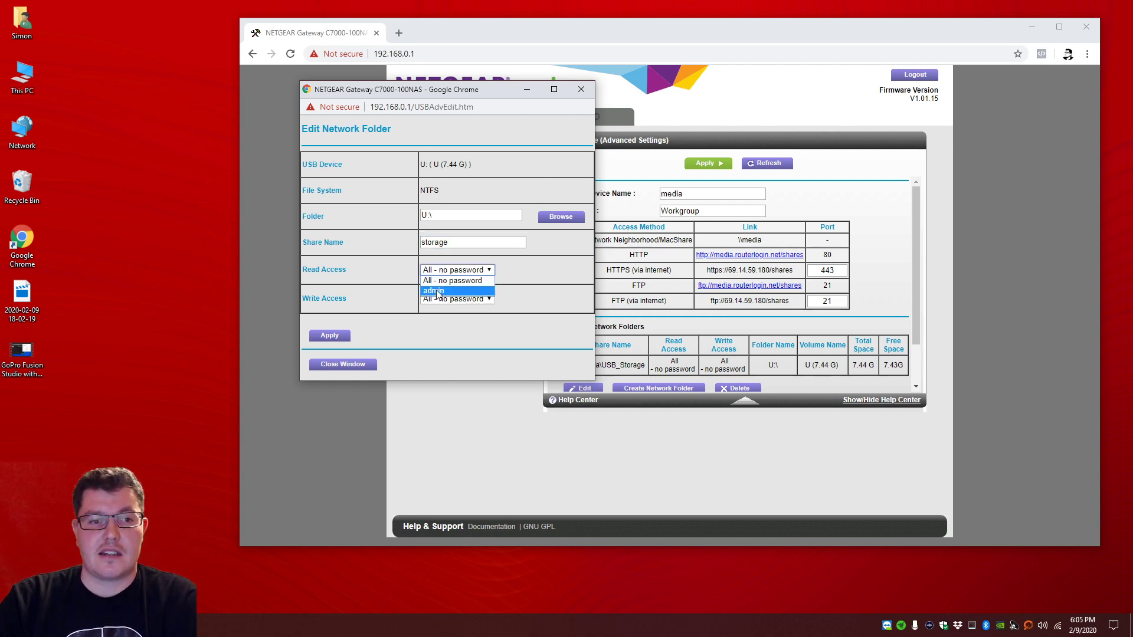
click(436, 291)
click(455, 298)
click(440, 320)
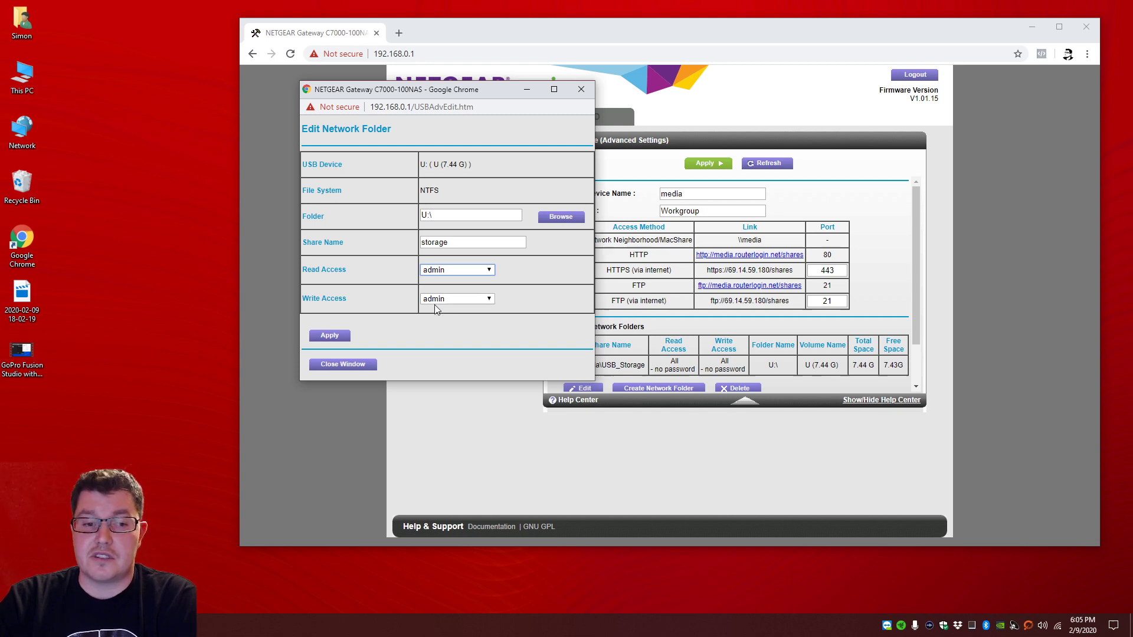
click(322, 342)
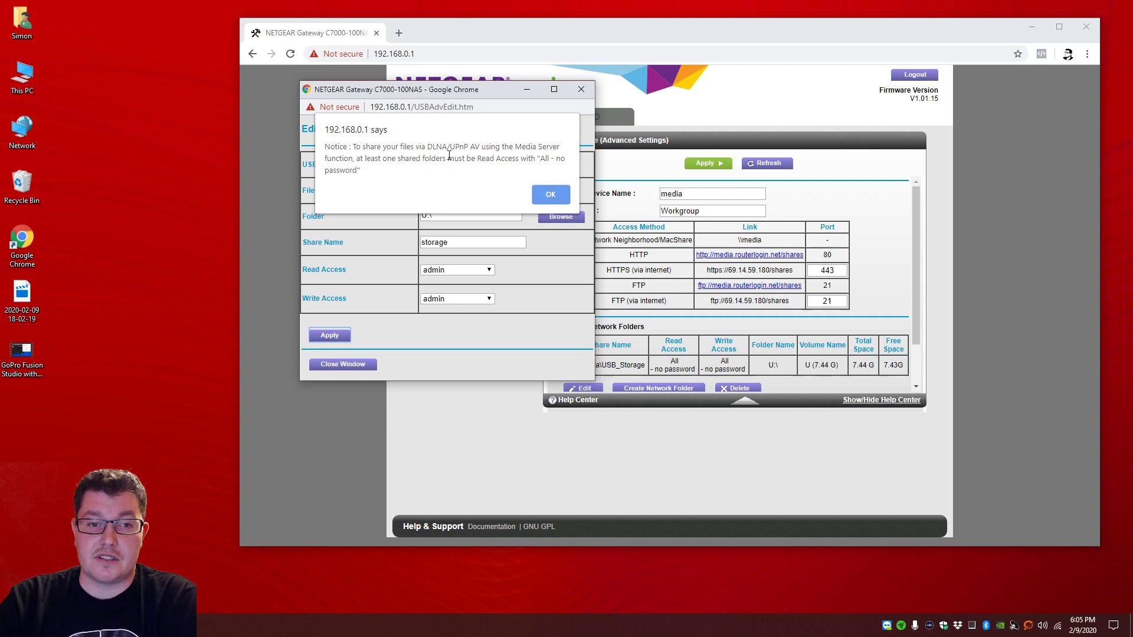
Step: Dismiss the notice, refresh, confirm \\media\storage has admin read/write access, then open This PC
click(549, 196)
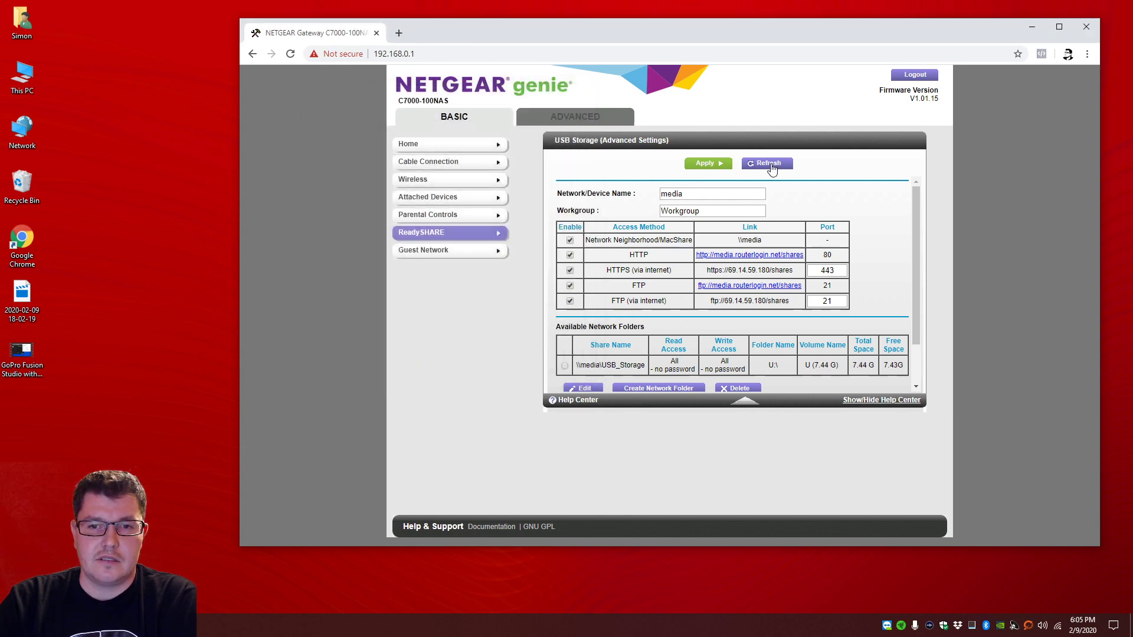
click(769, 166)
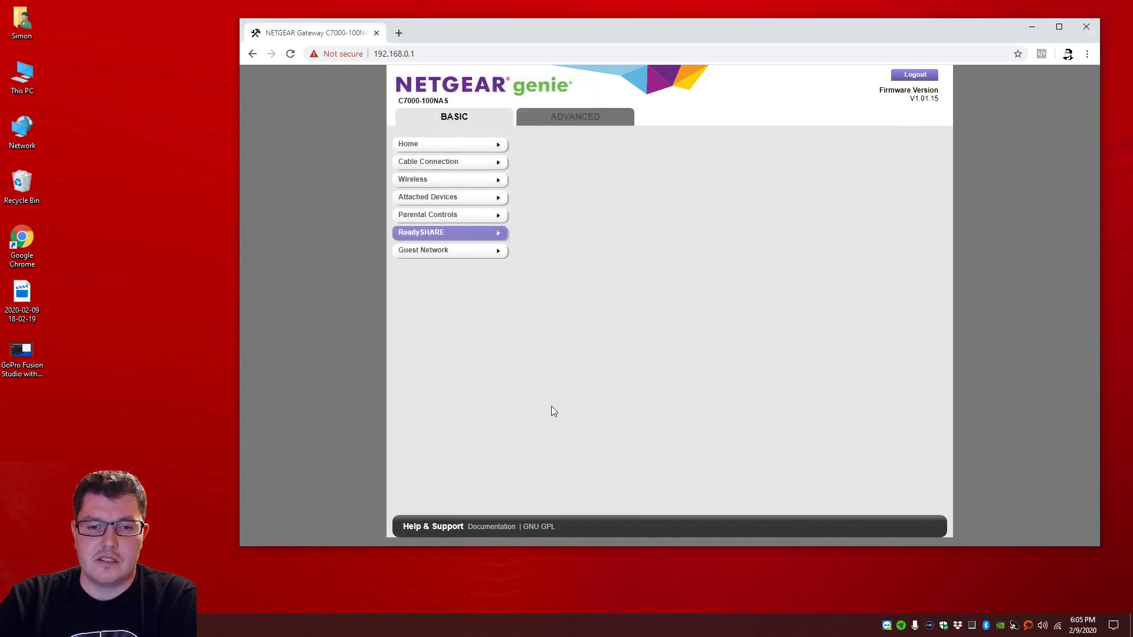
drag(593, 362, 608, 364)
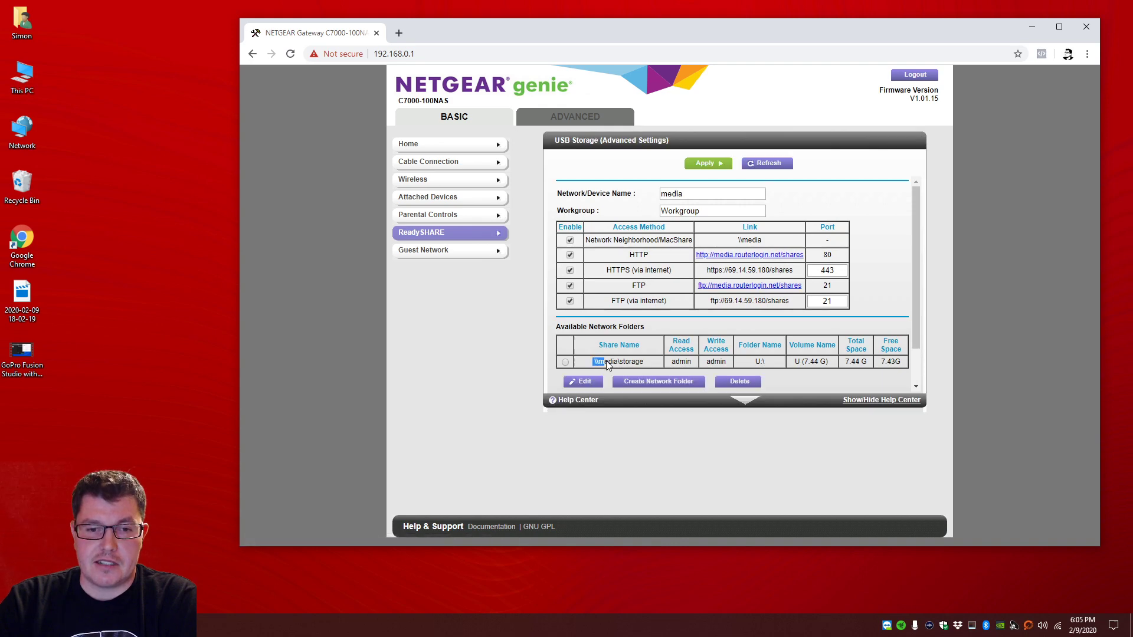
click(647, 381)
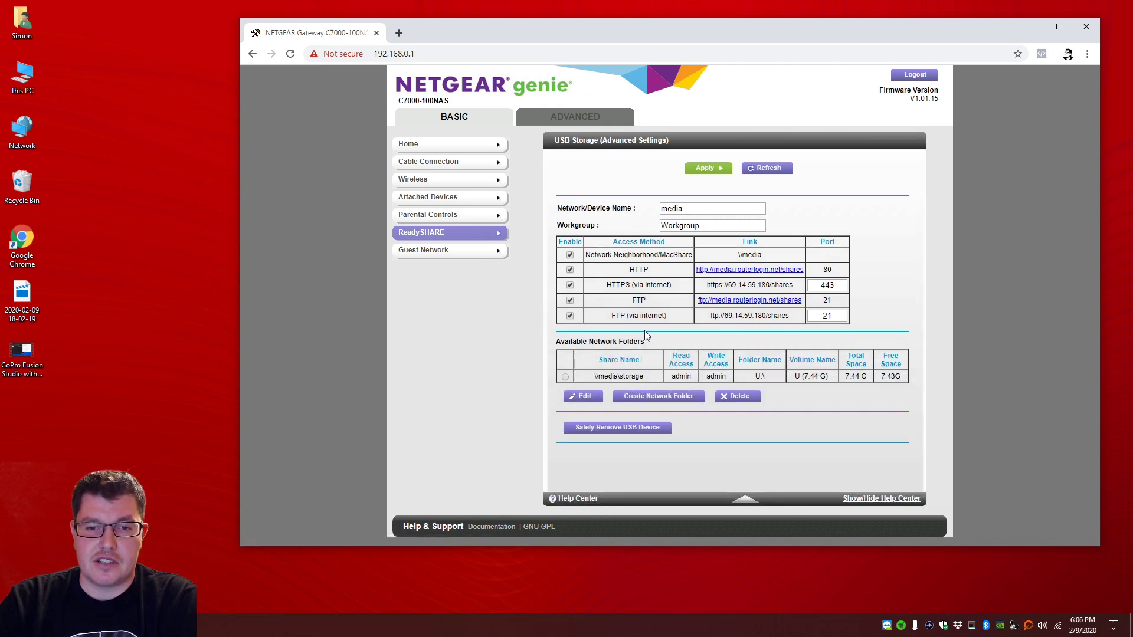
drag(672, 376, 705, 379)
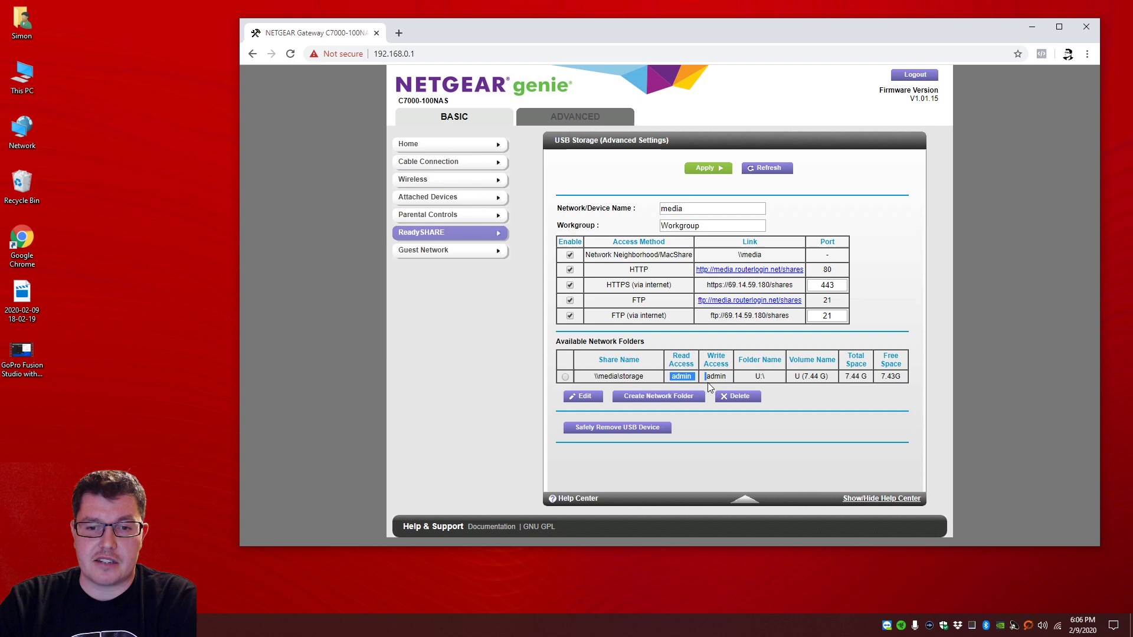
click(835, 193)
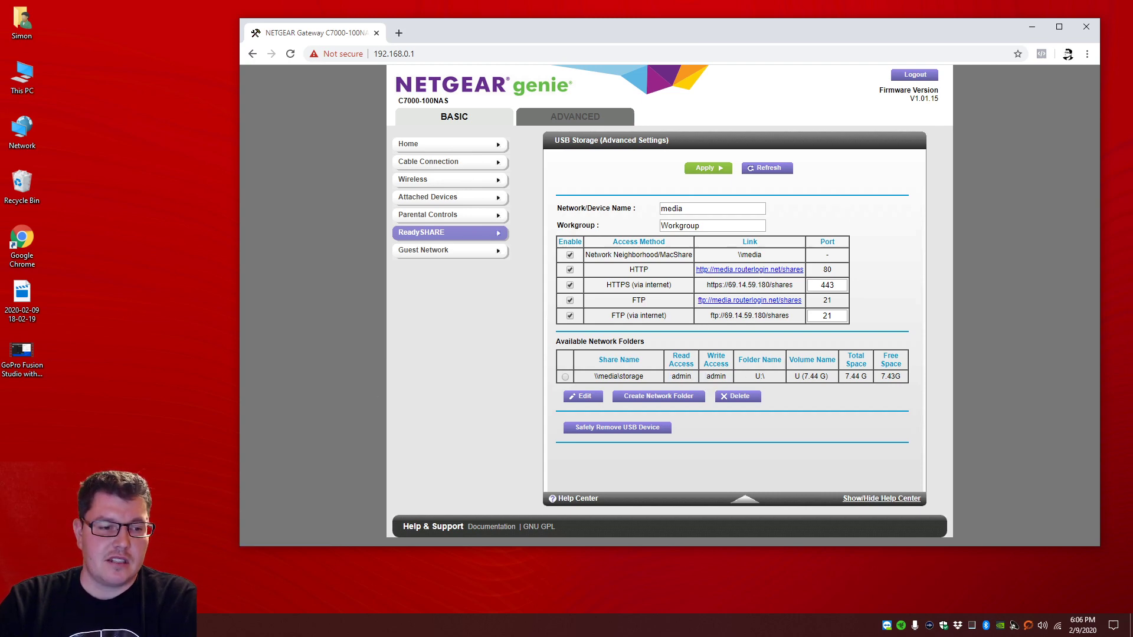
key(super+e)
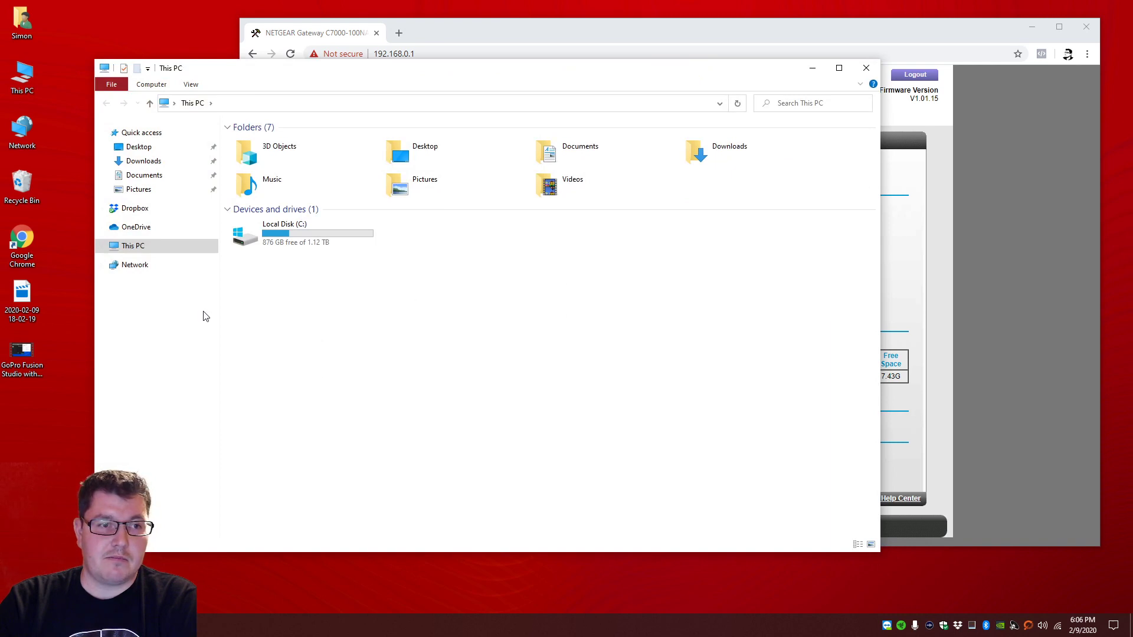
Step: Start adding a network location with the address ftp://media/shares/storage/
right_click(327, 340)
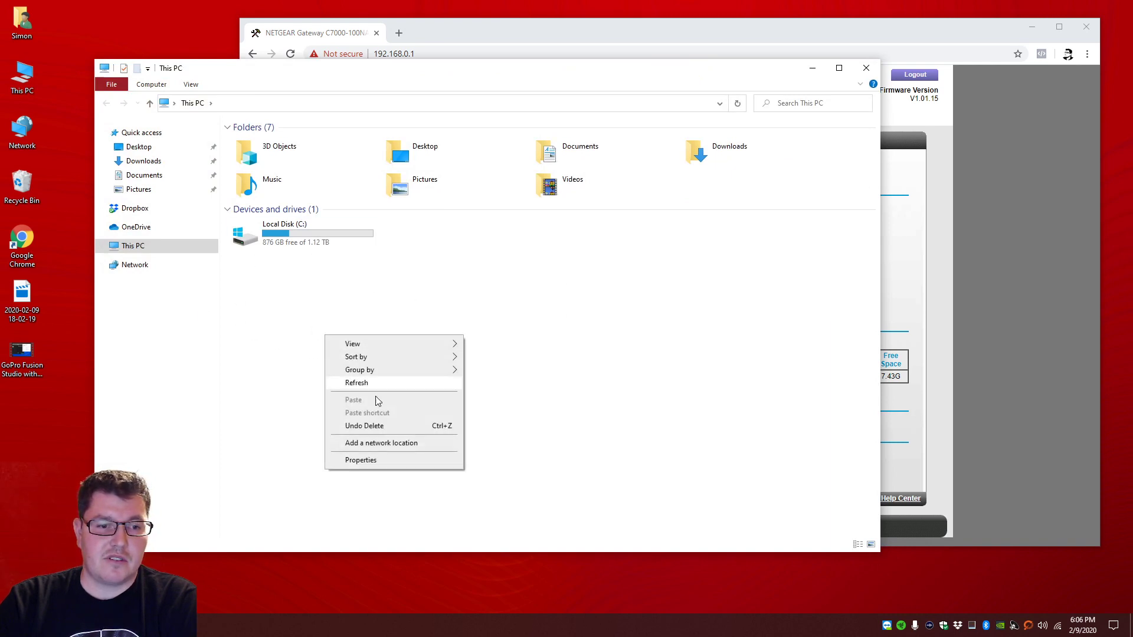
click(363, 444)
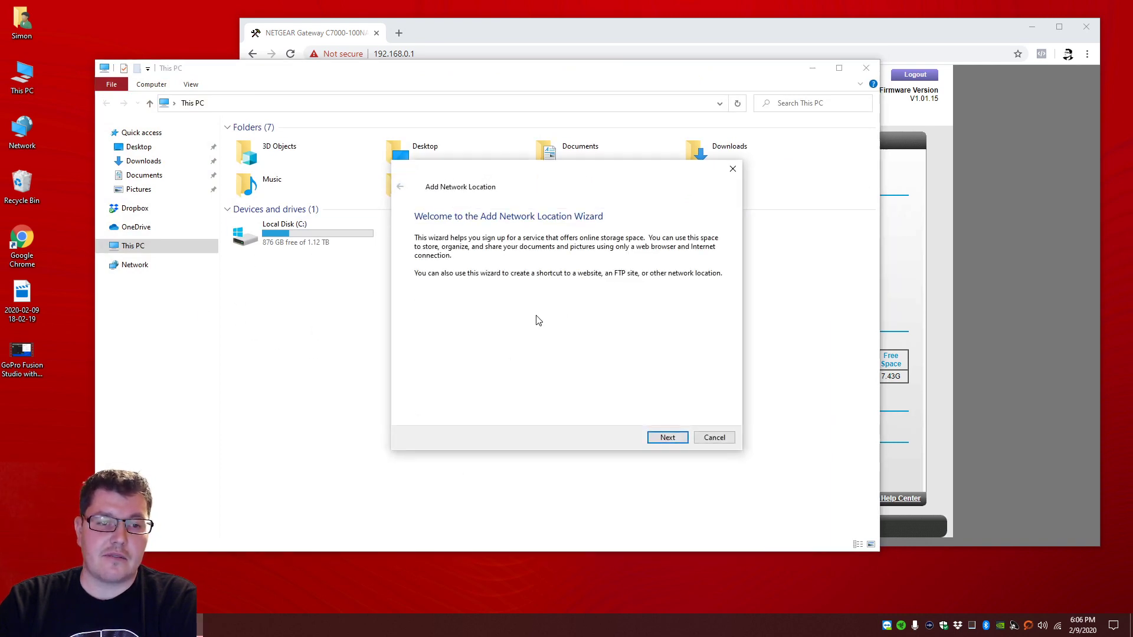
click(666, 437)
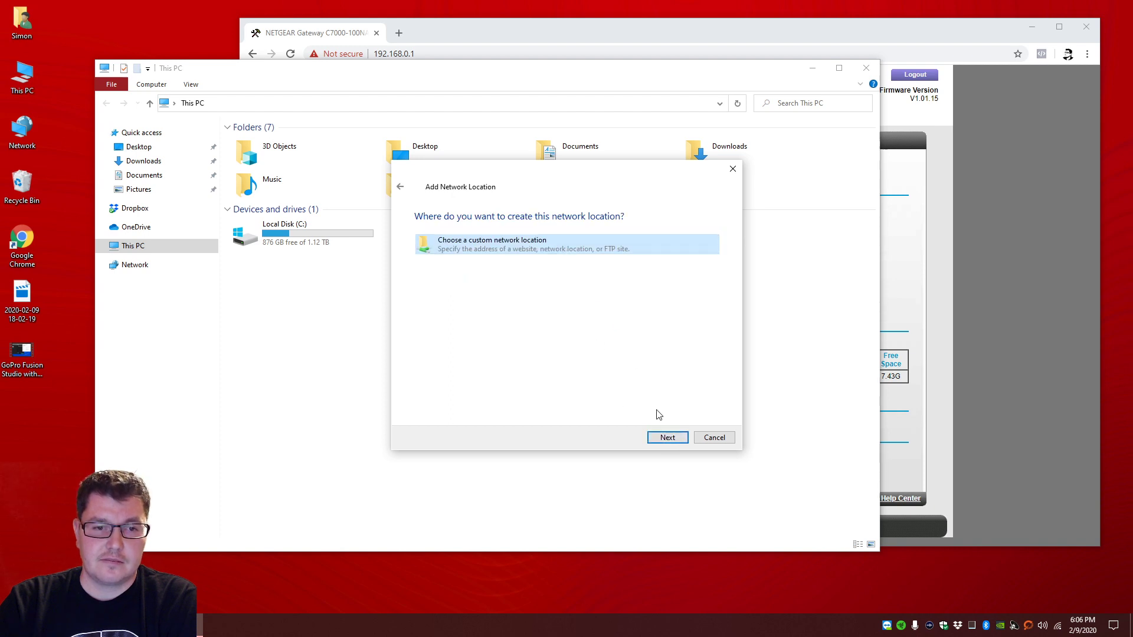
click(667, 437)
text(ft)
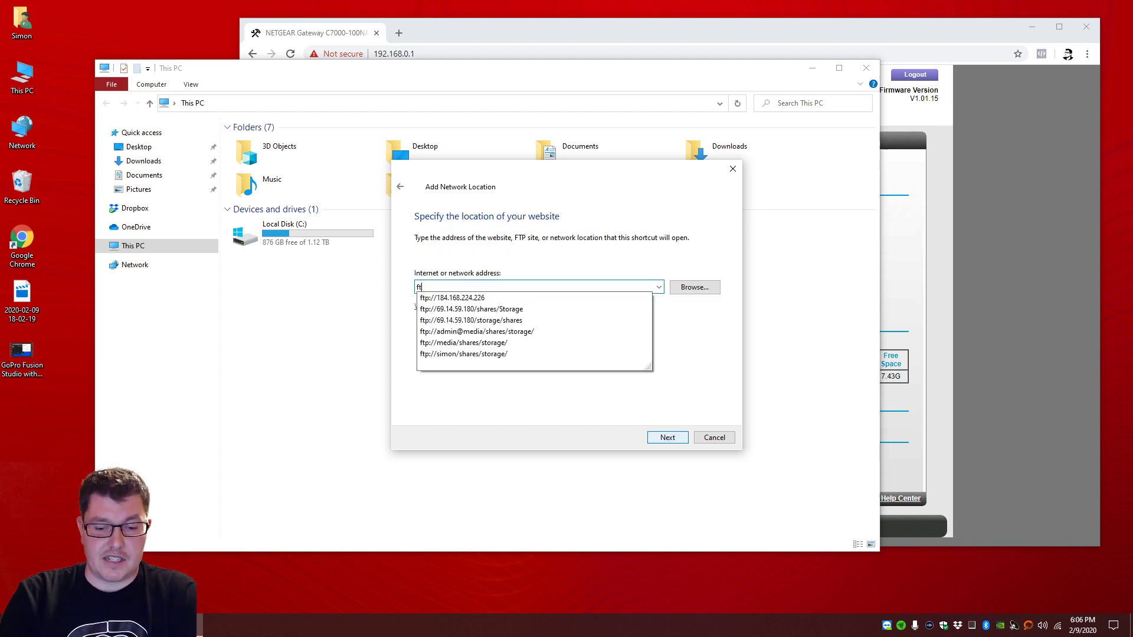
text(p:)
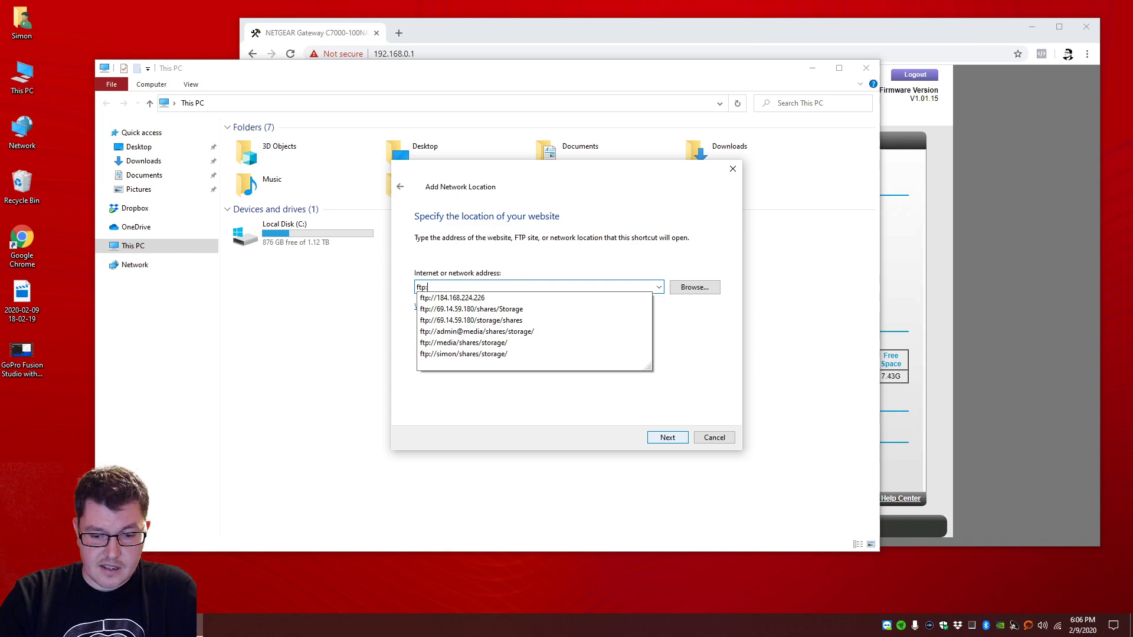
text(//)
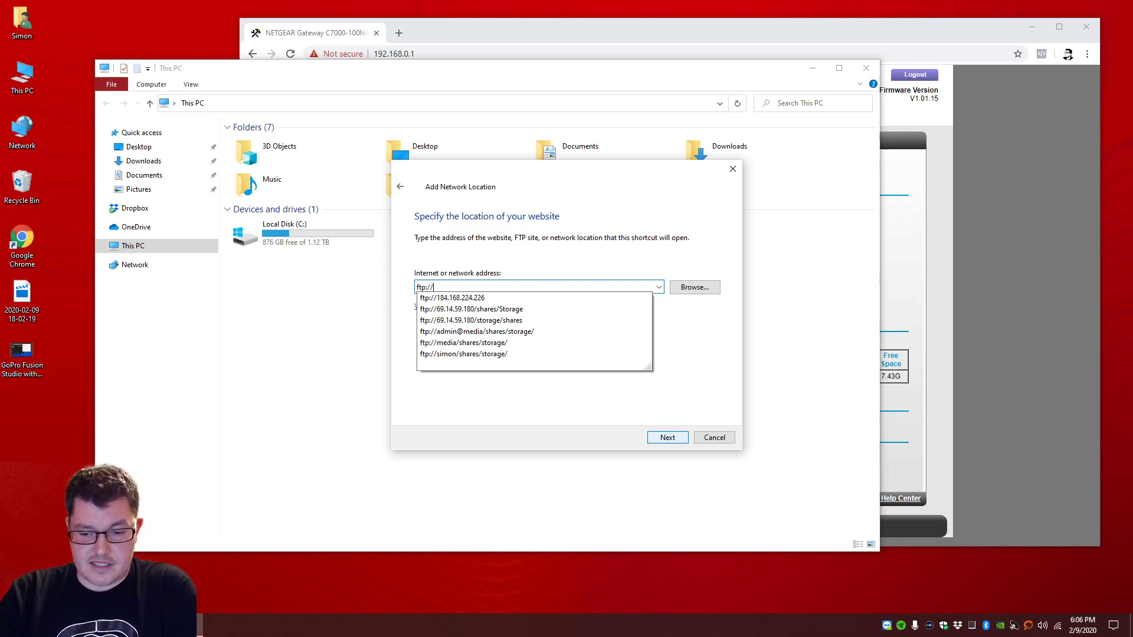
key(Down)
key(Down)
key(Down)
key(Down)
key(Down)
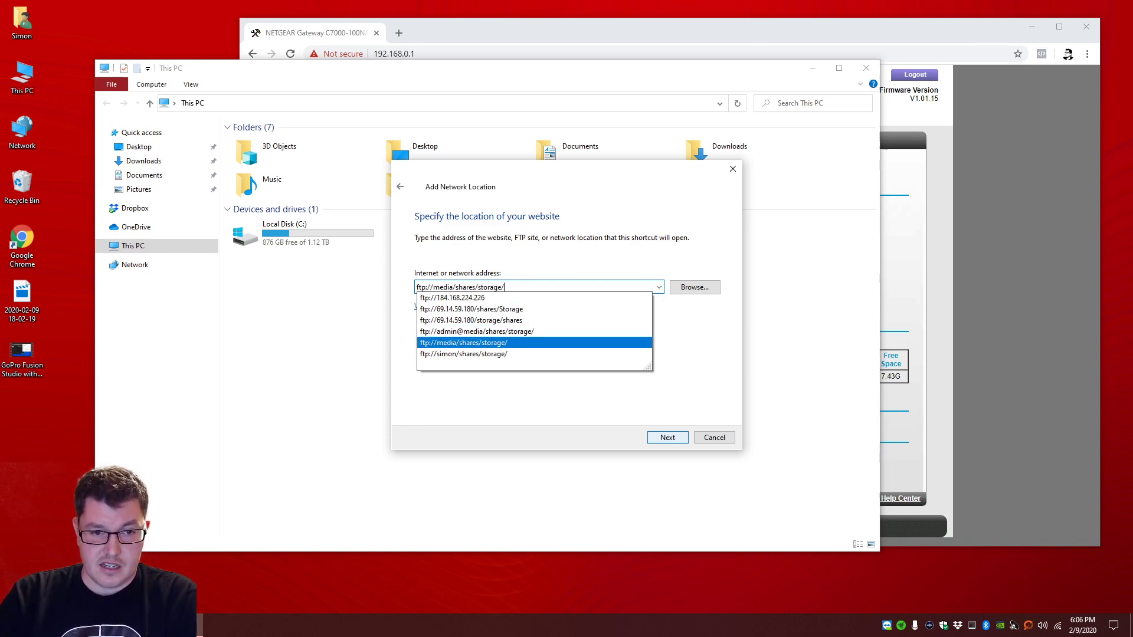
key(Return)
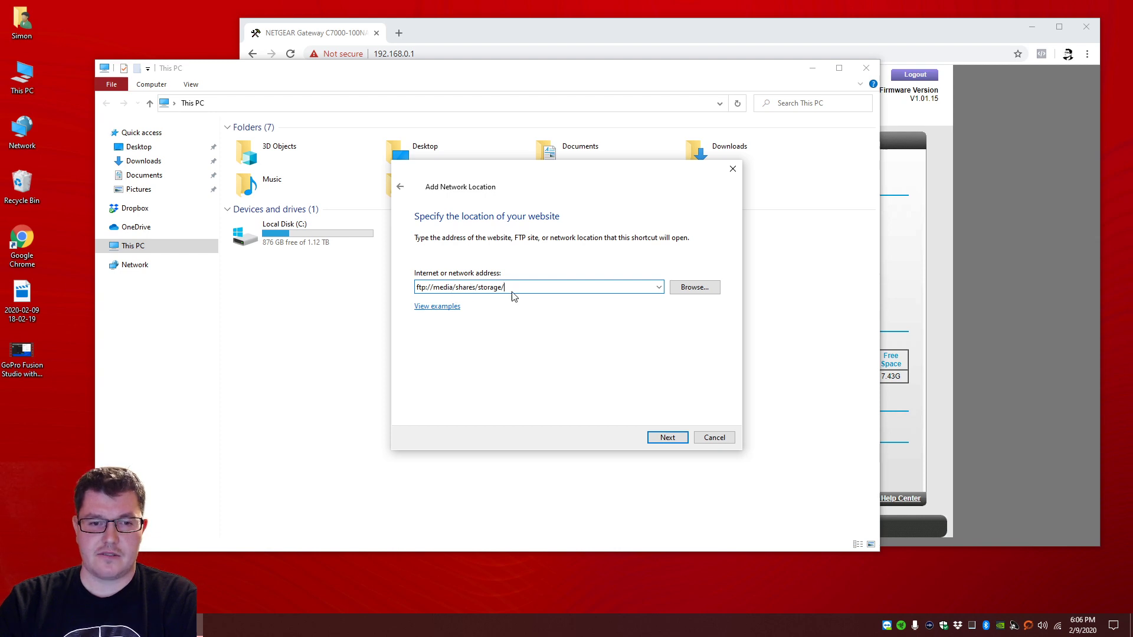
Step: Turn off anonymous log-on, use user name admin, and name the location 'FTP Test'
click(667, 437)
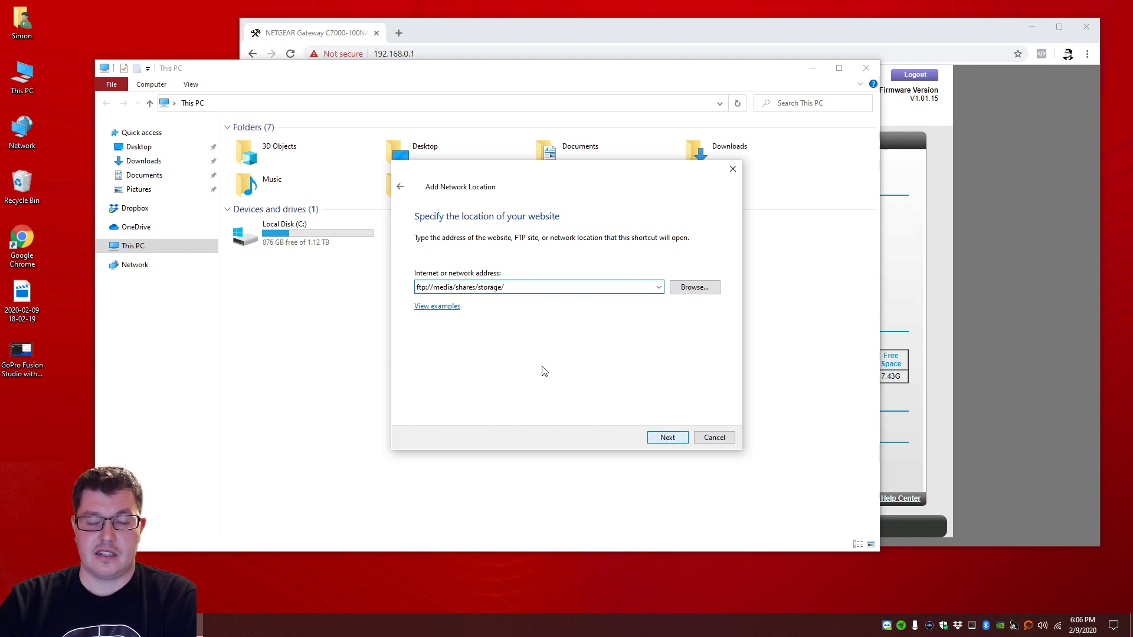
click(450, 271)
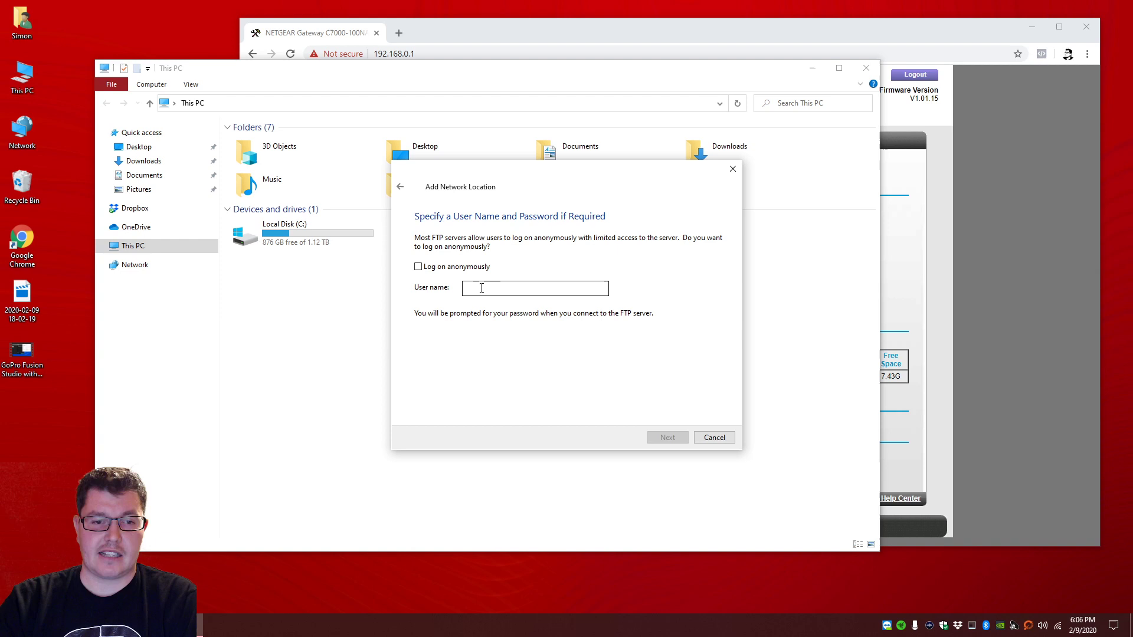
text(admin)
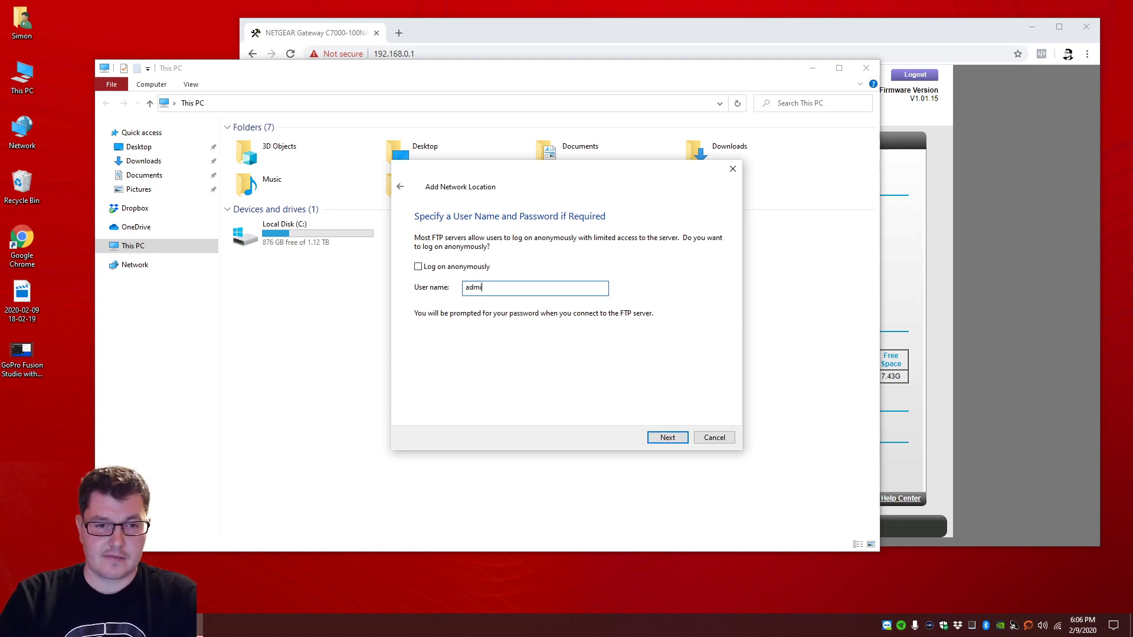
click(666, 437)
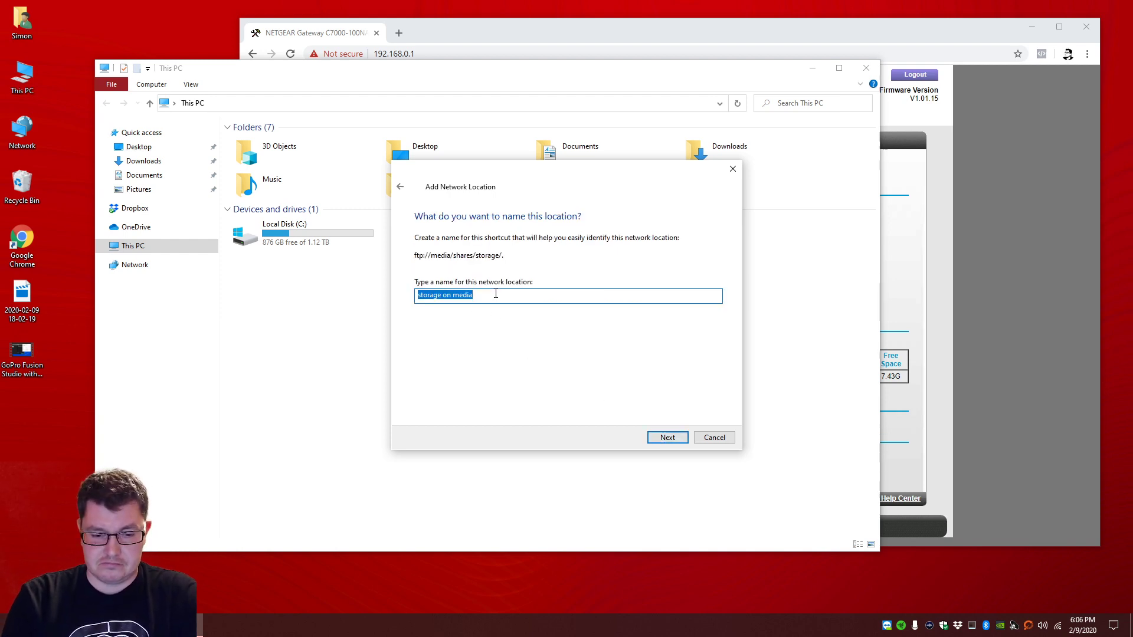
text(FTP Test)
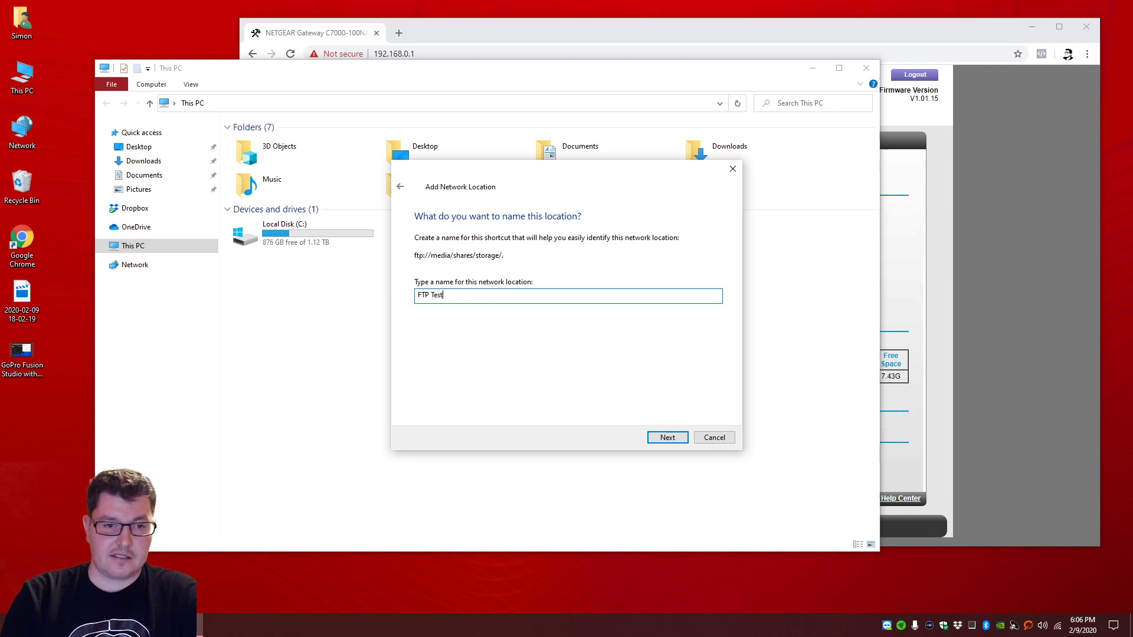
click(668, 437)
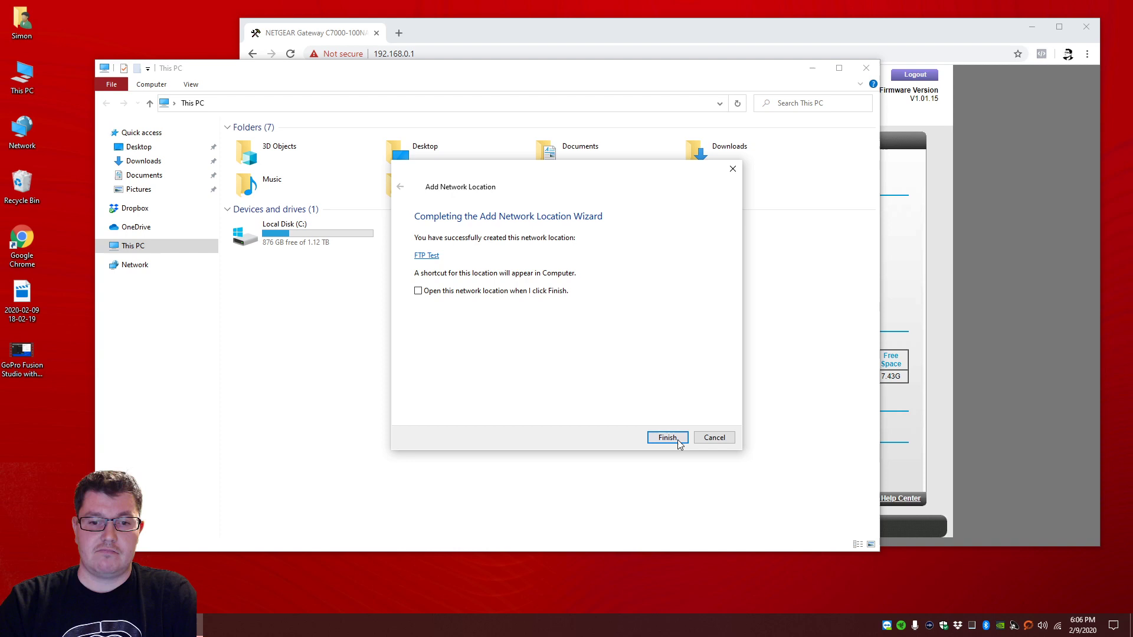
click(673, 437)
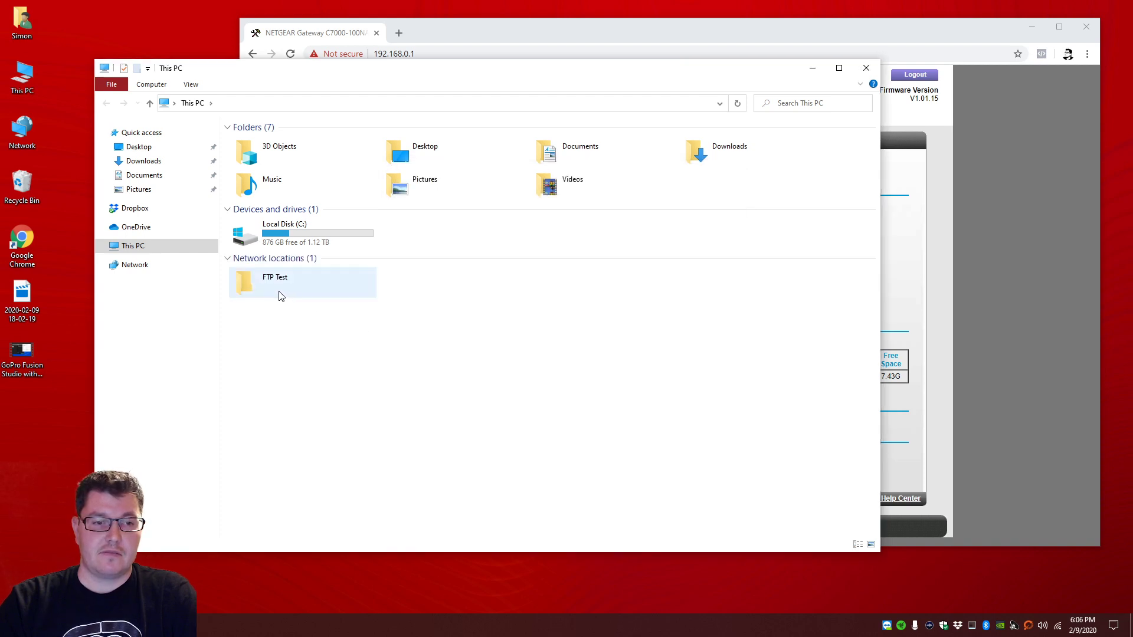
Step: Open FTP Test and view New Text Document.txt in Google Chrome once only
double_click(282, 287)
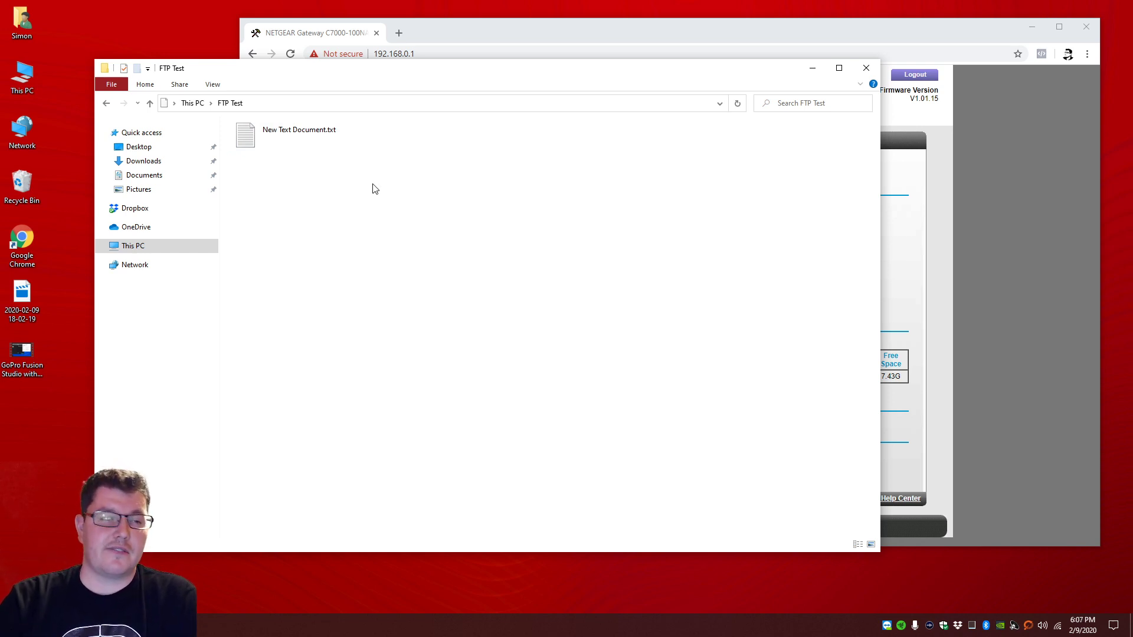
double_click(311, 144)
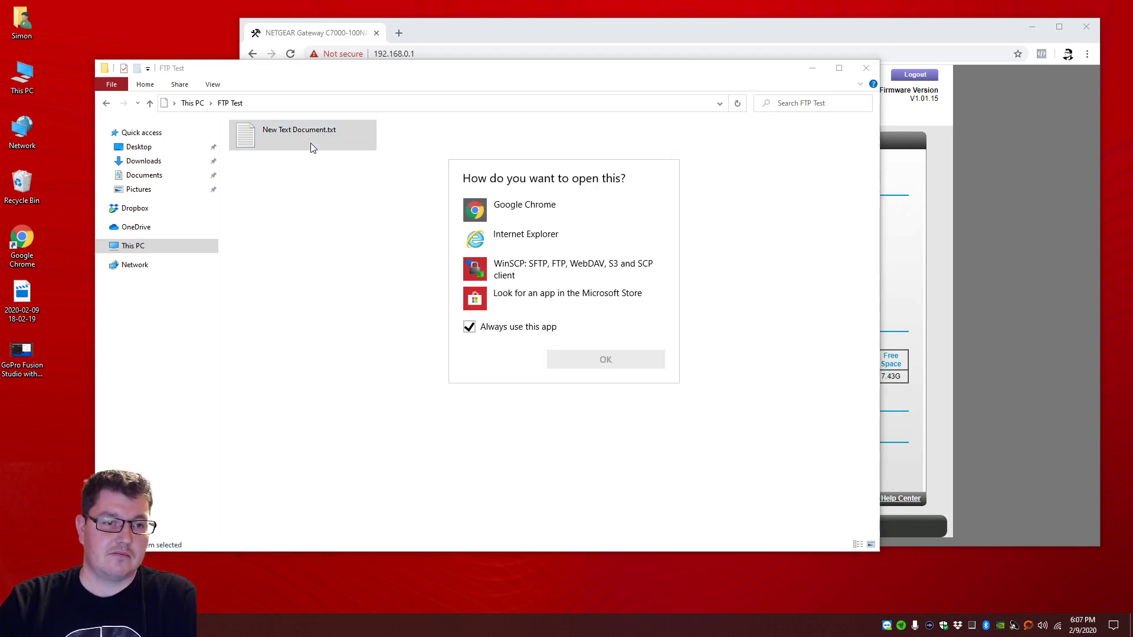
click(497, 207)
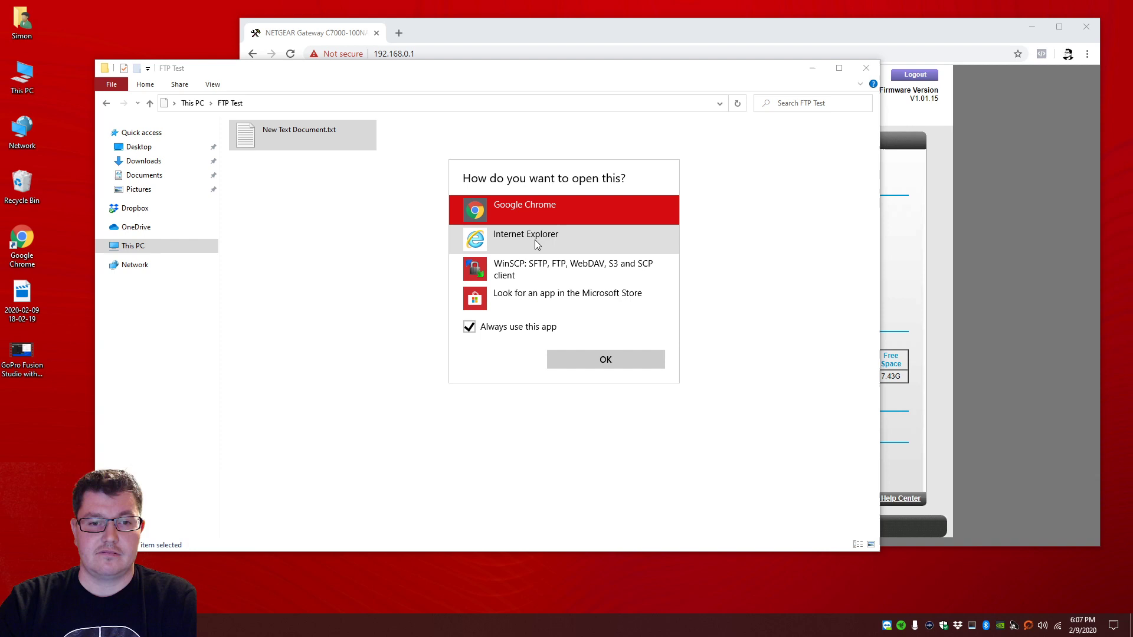
click(515, 328)
click(339, 301)
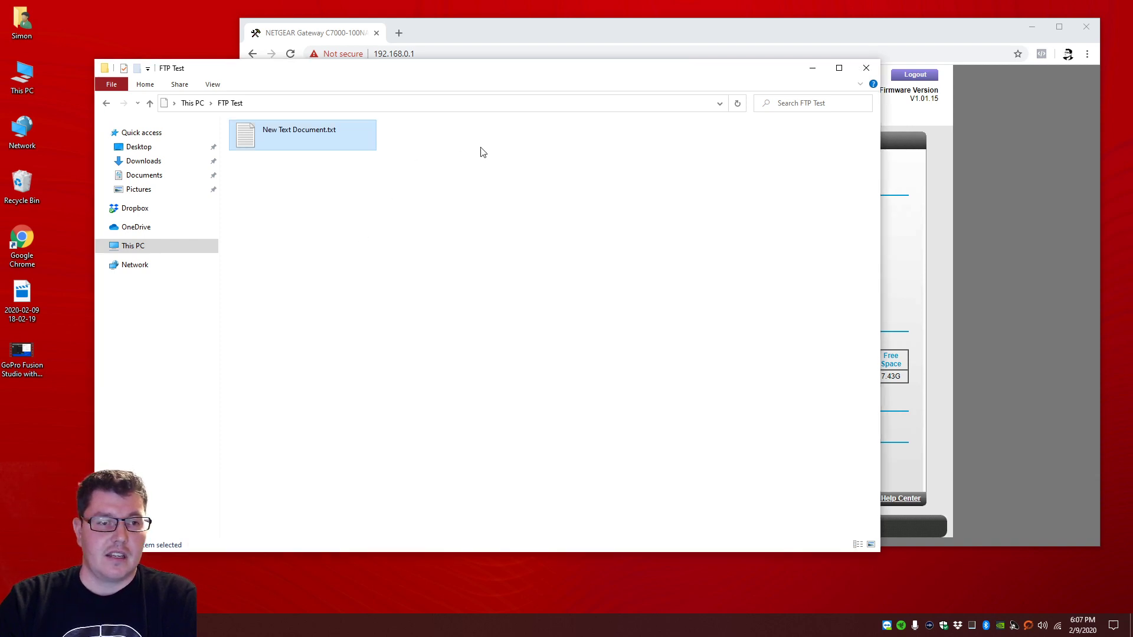
right_click(343, 232)
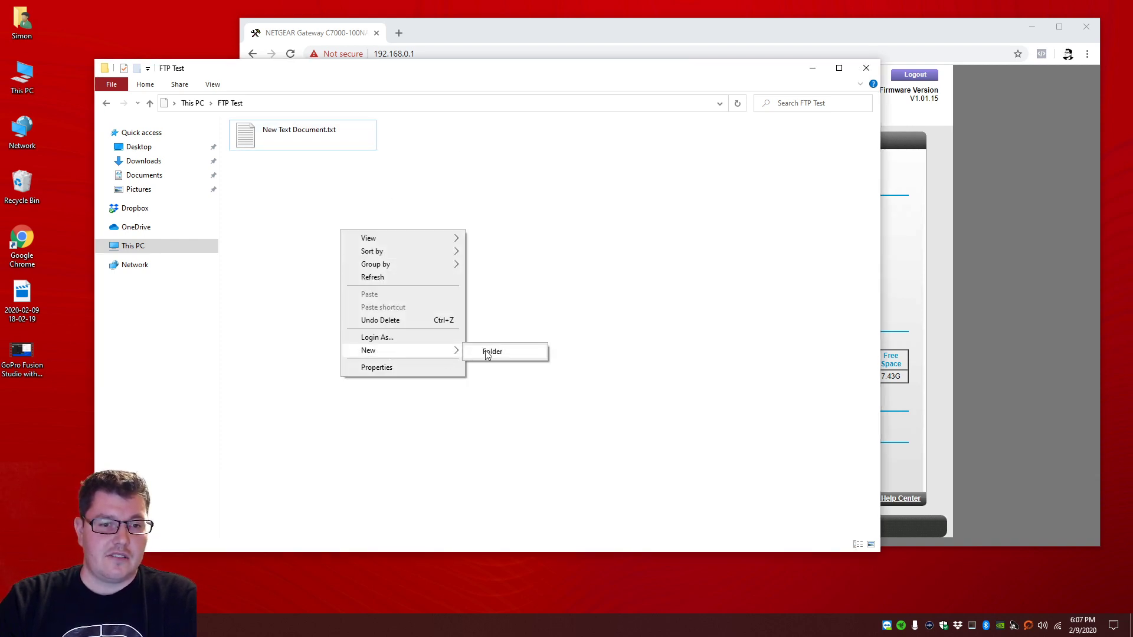
click(258, 219)
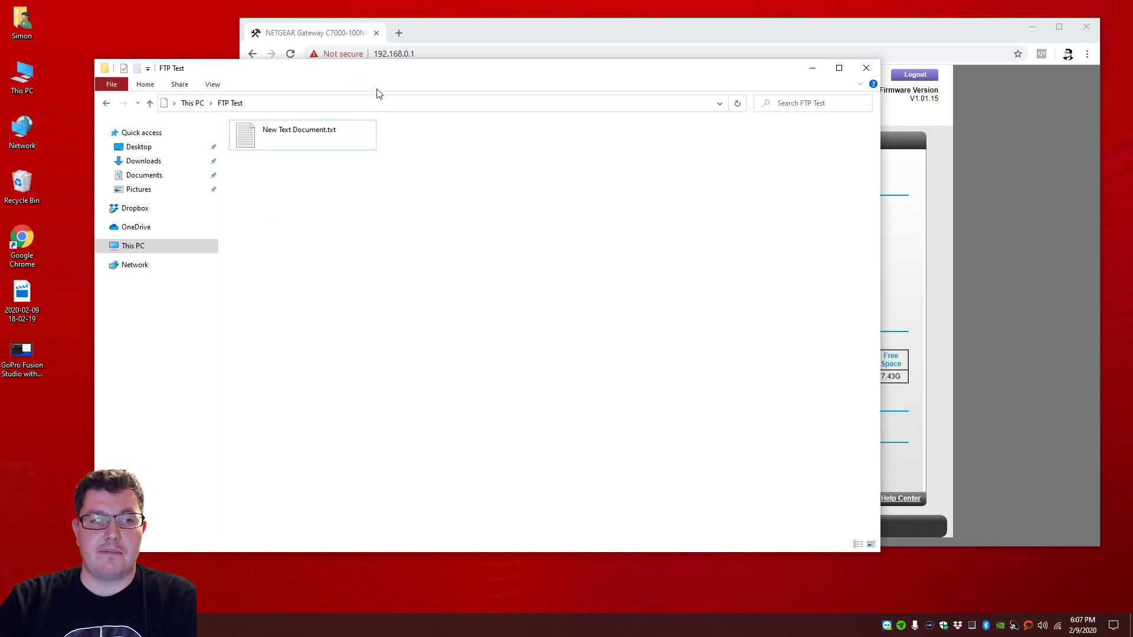
Step: Check the FTP Test location's full path, then go back to This PC via Network
click(866, 33)
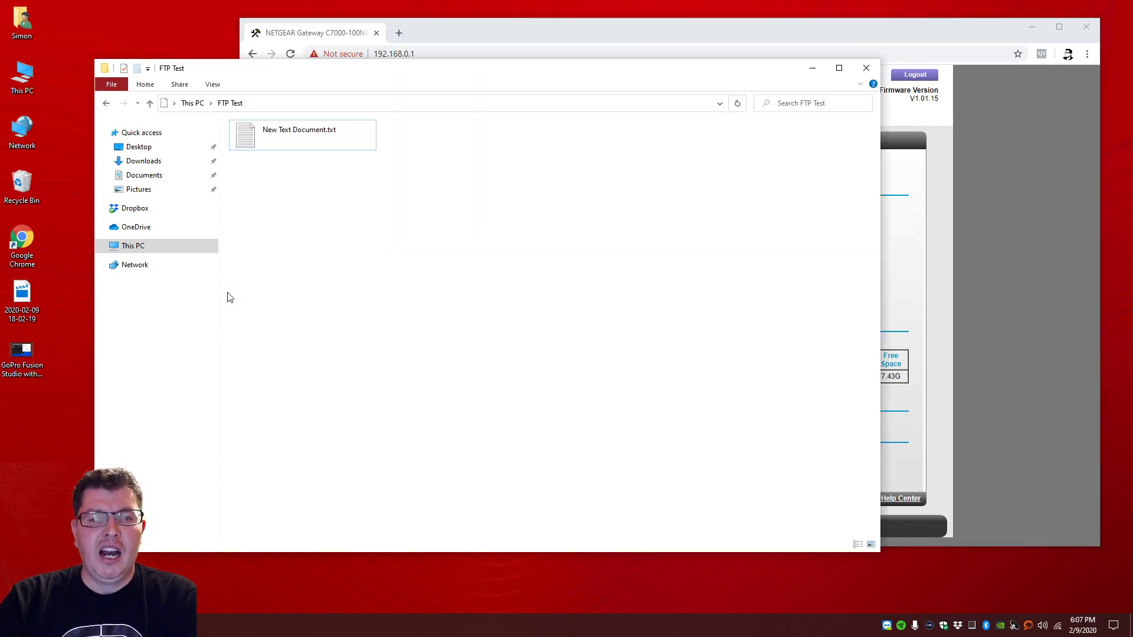
click(227, 296)
click(272, 108)
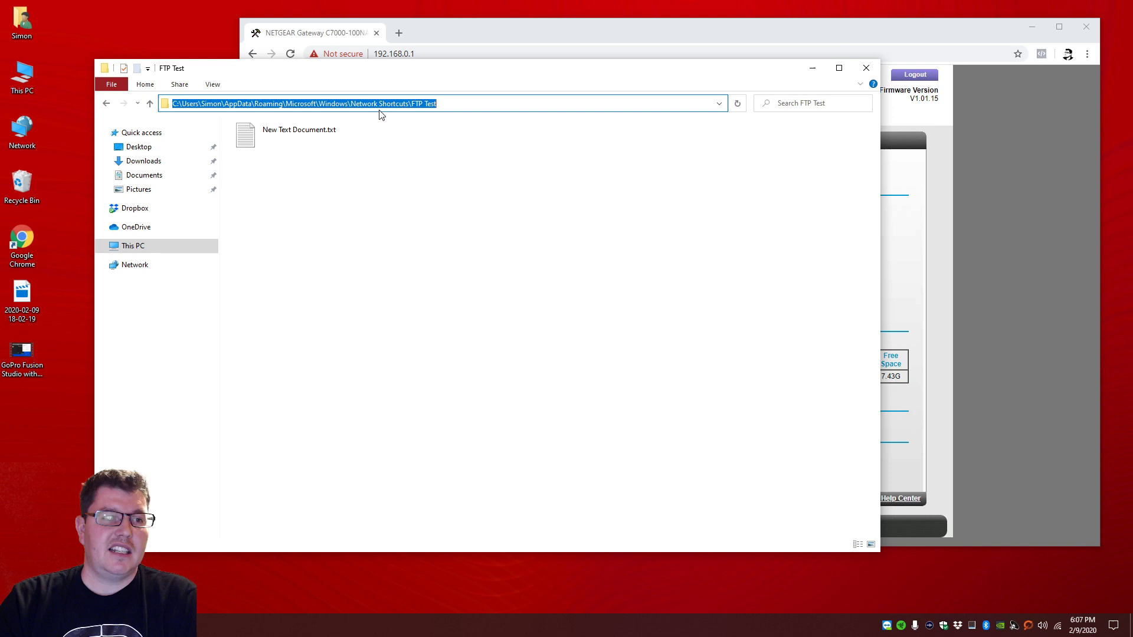
click(136, 270)
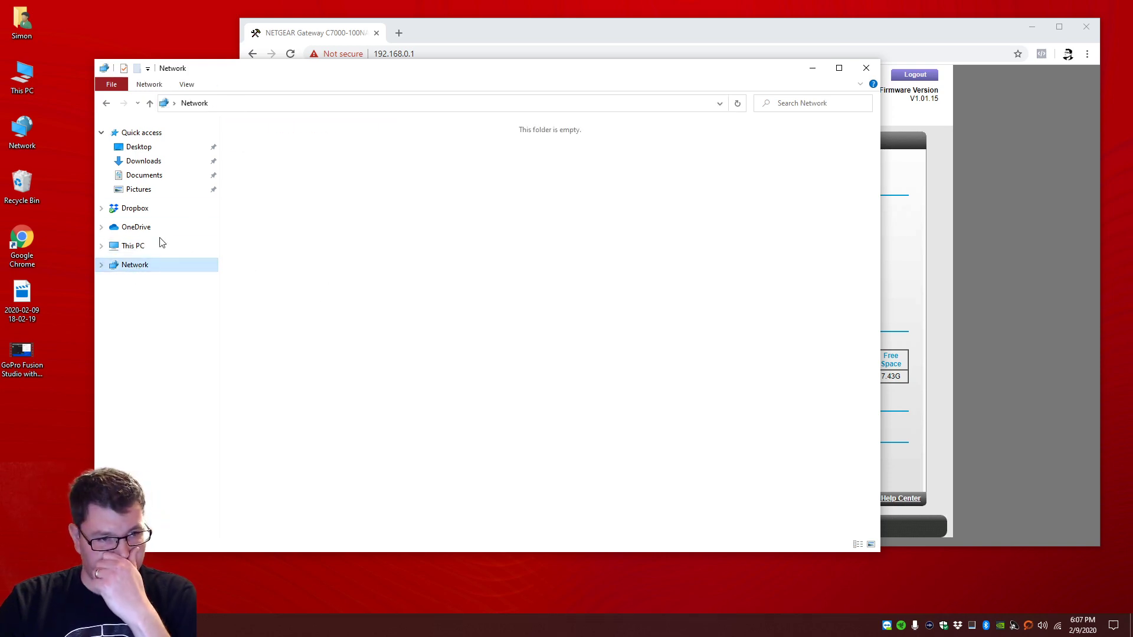
click(144, 247)
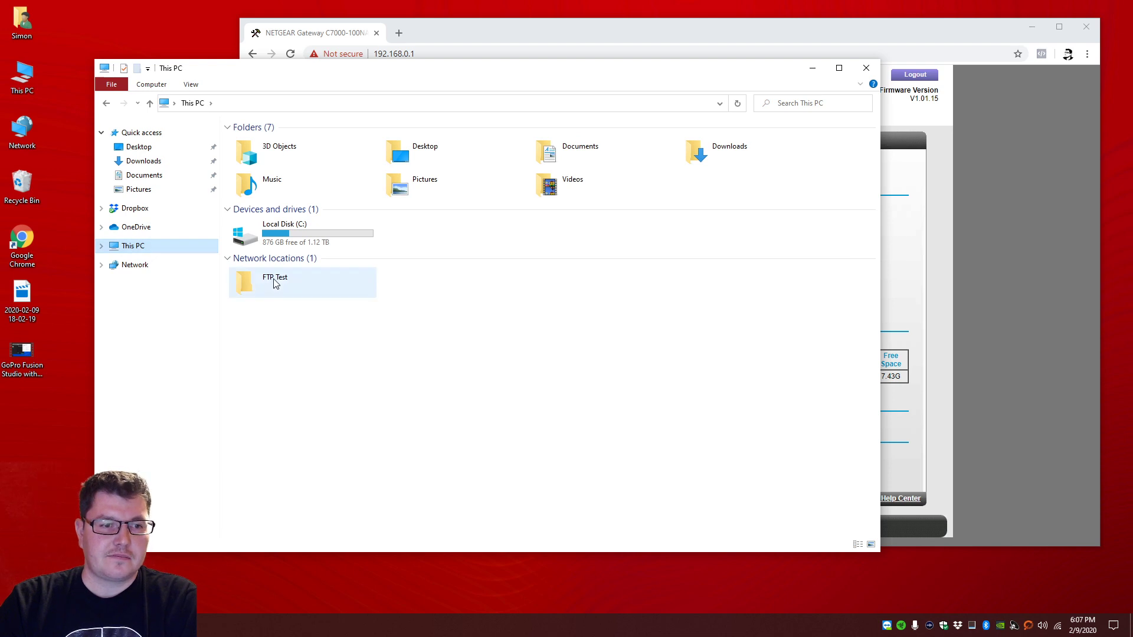
right_click(276, 283)
click(351, 485)
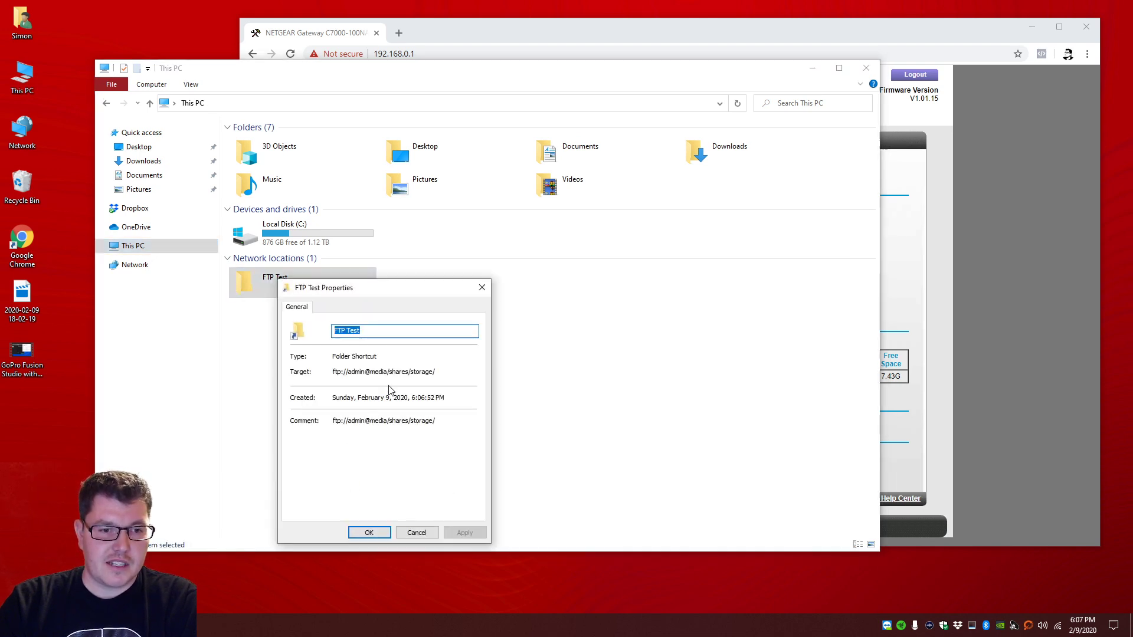
drag(439, 422, 378, 419)
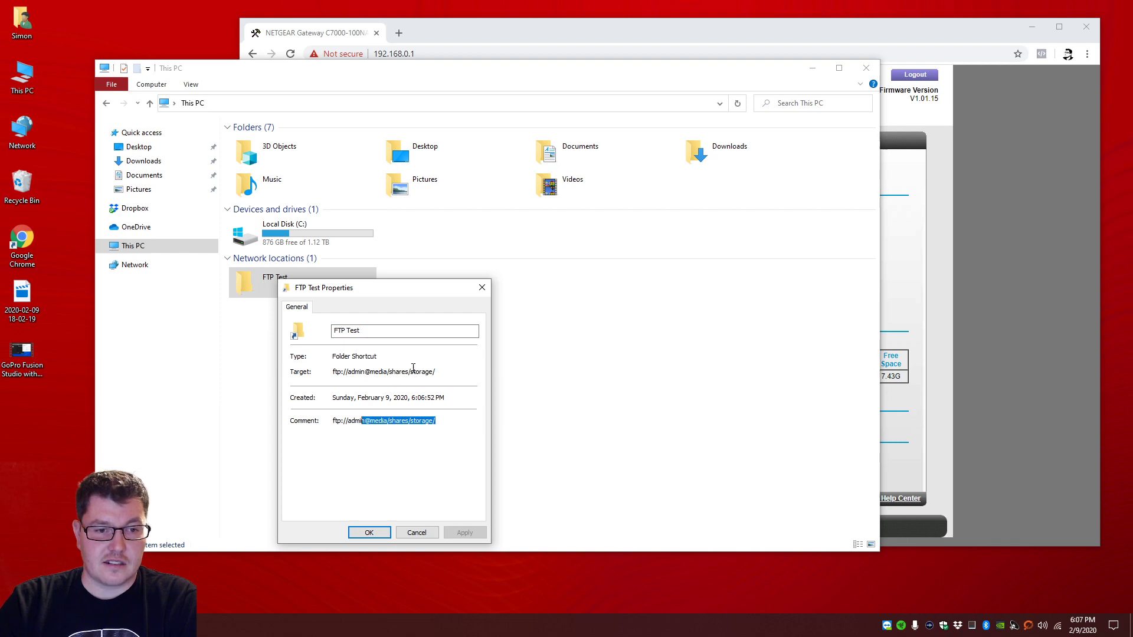
drag(441, 372, 341, 375)
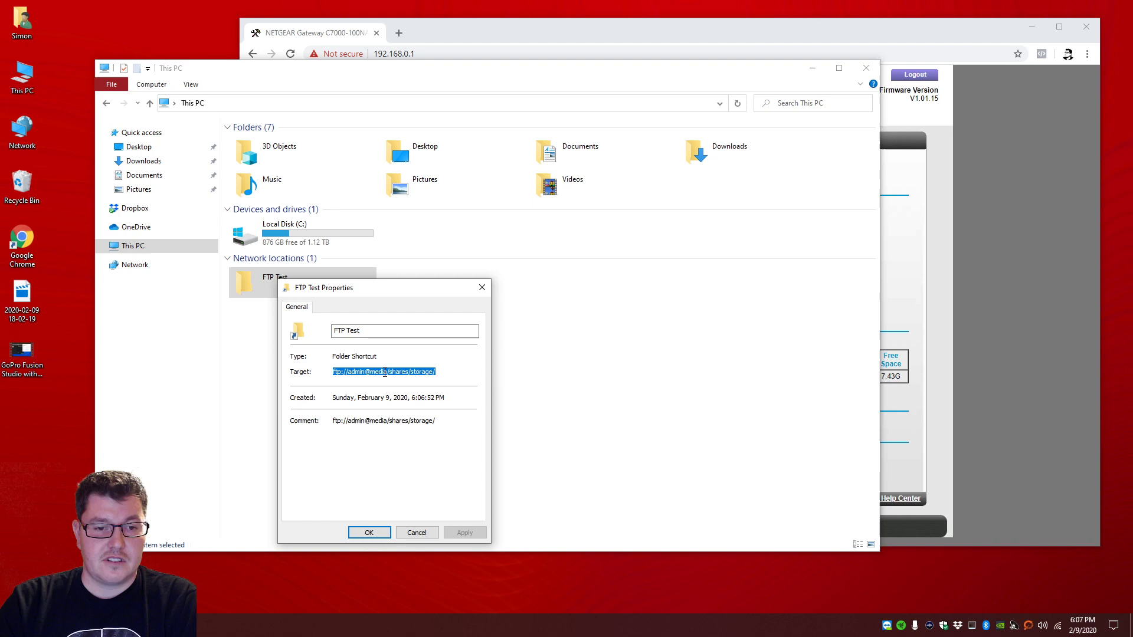
drag(388, 372, 370, 372)
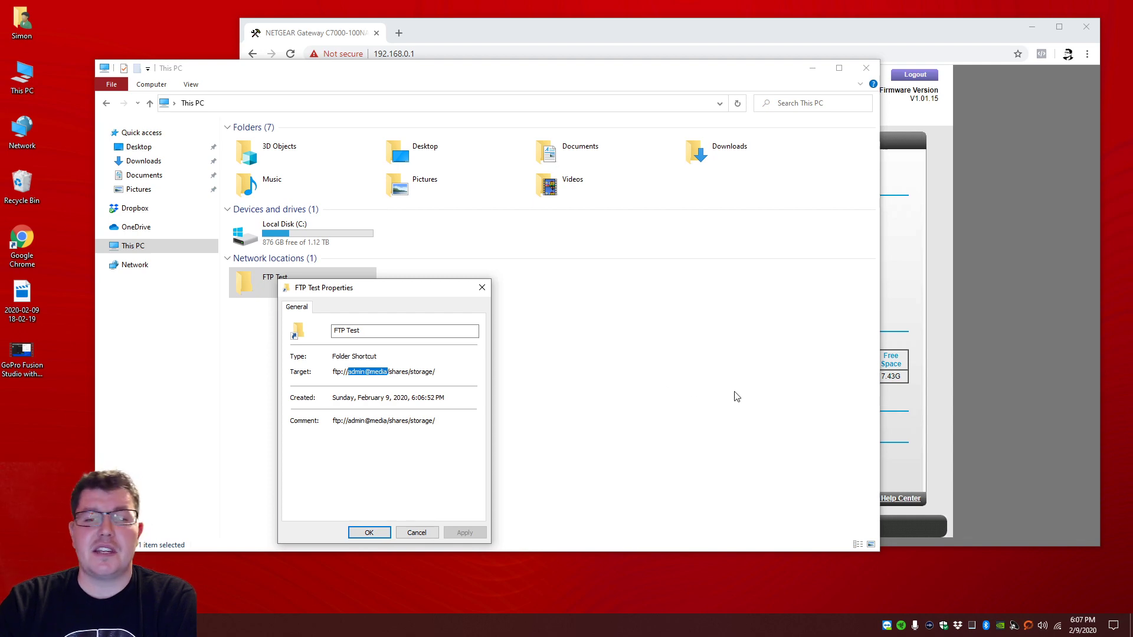
click(426, 534)
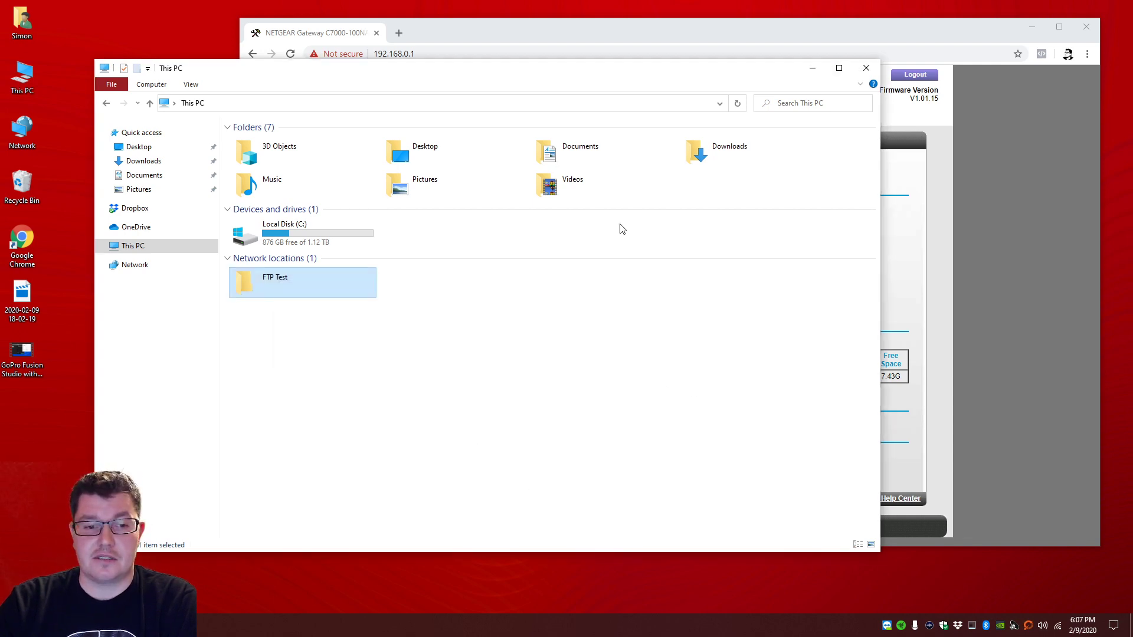
Step: Load ftp://69.14.59.180/shares/storage in a new Chrome tab
click(636, 33)
click(399, 34)
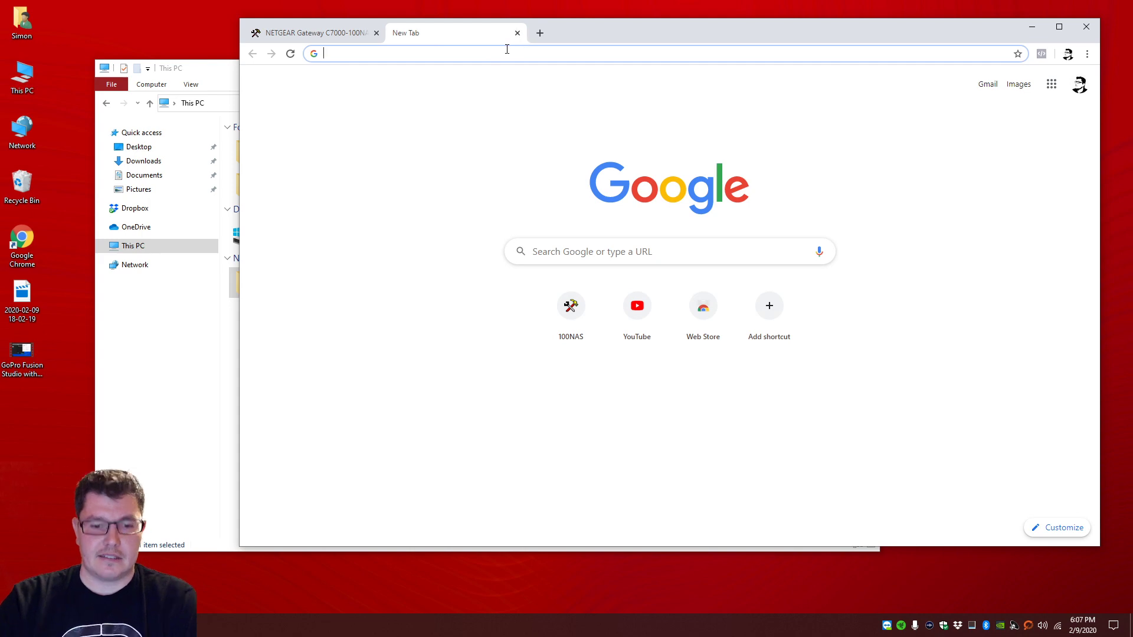
text(ftp:)
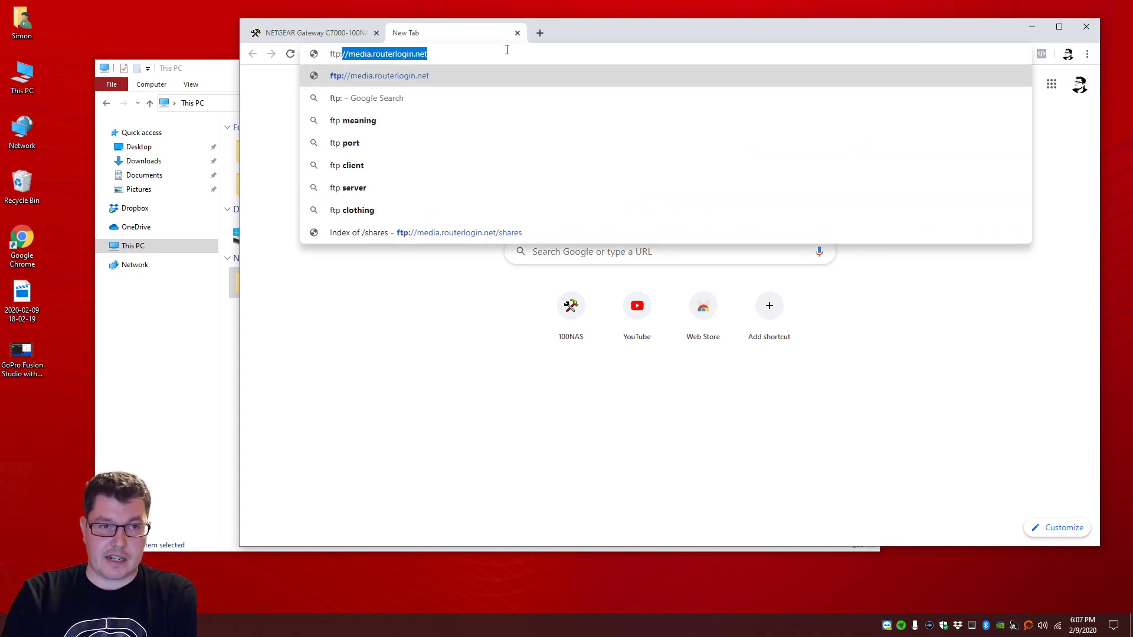
text(//)
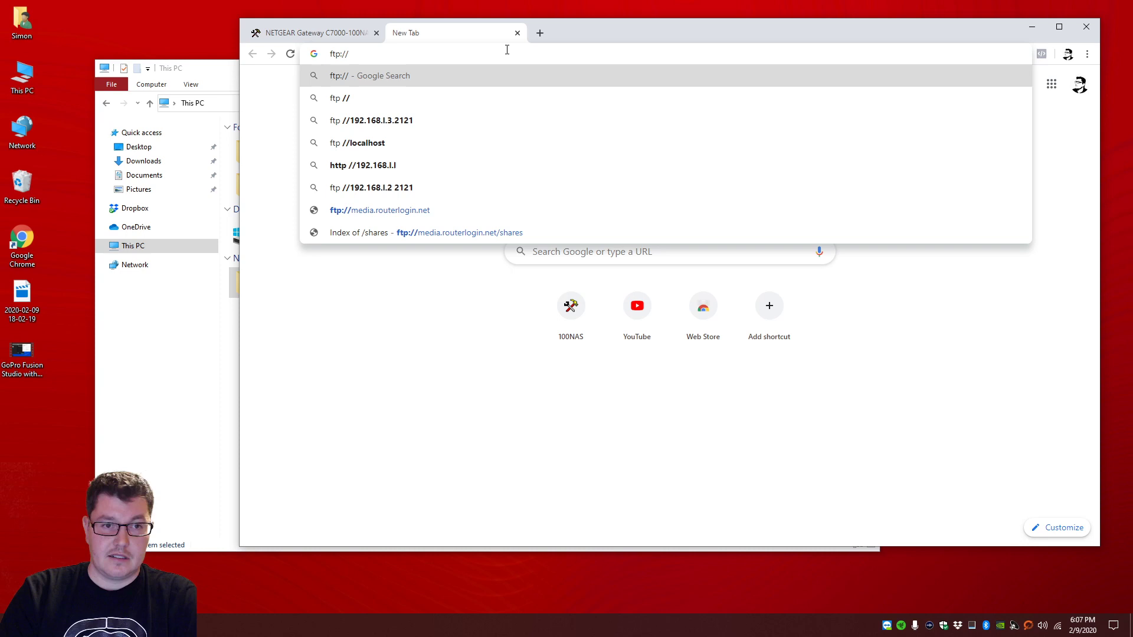
text(69)
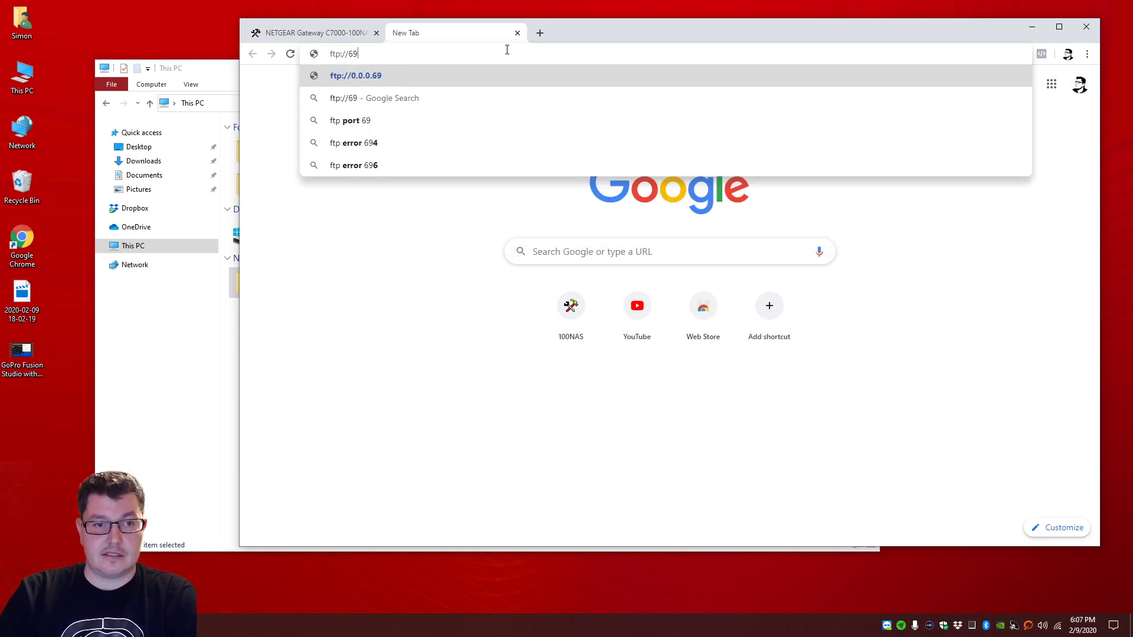
text(.14)
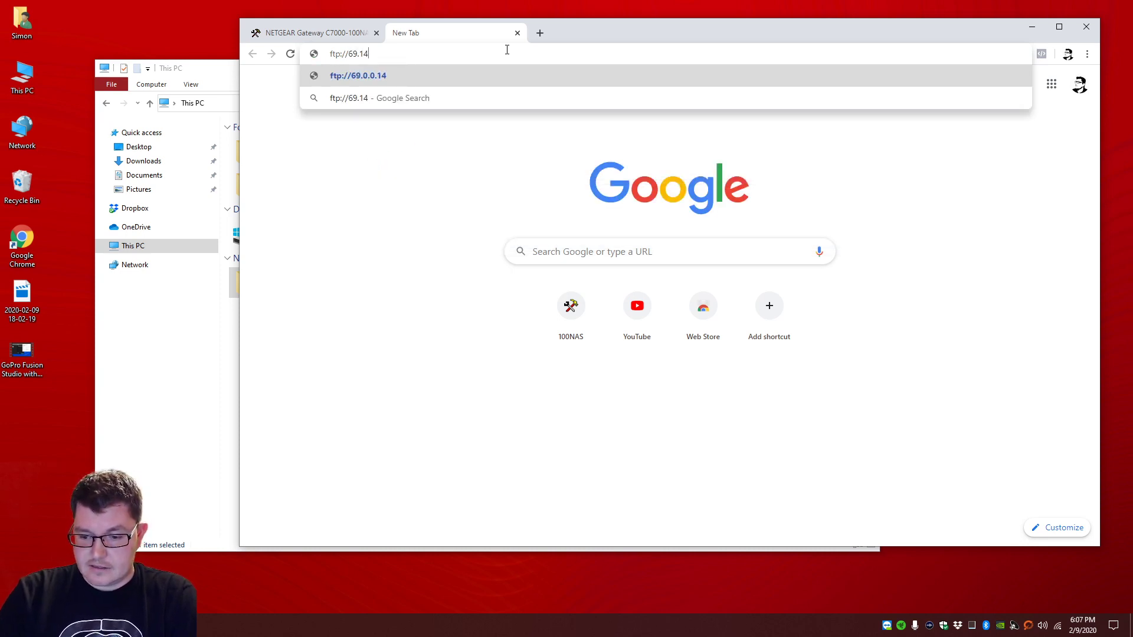
text(.59.18)
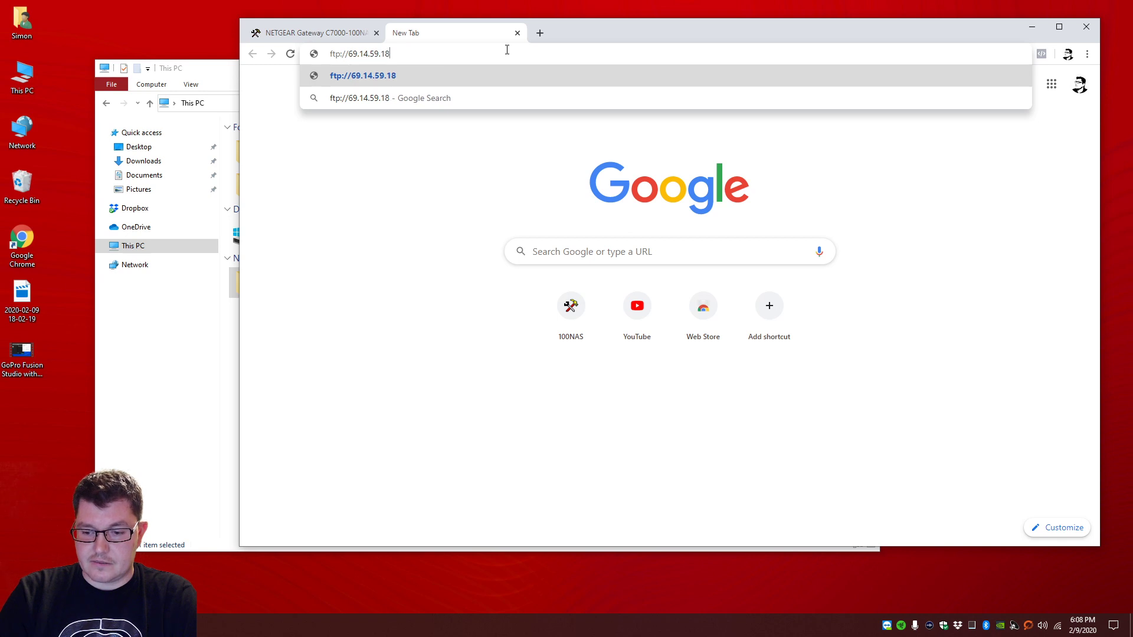
text(0/)
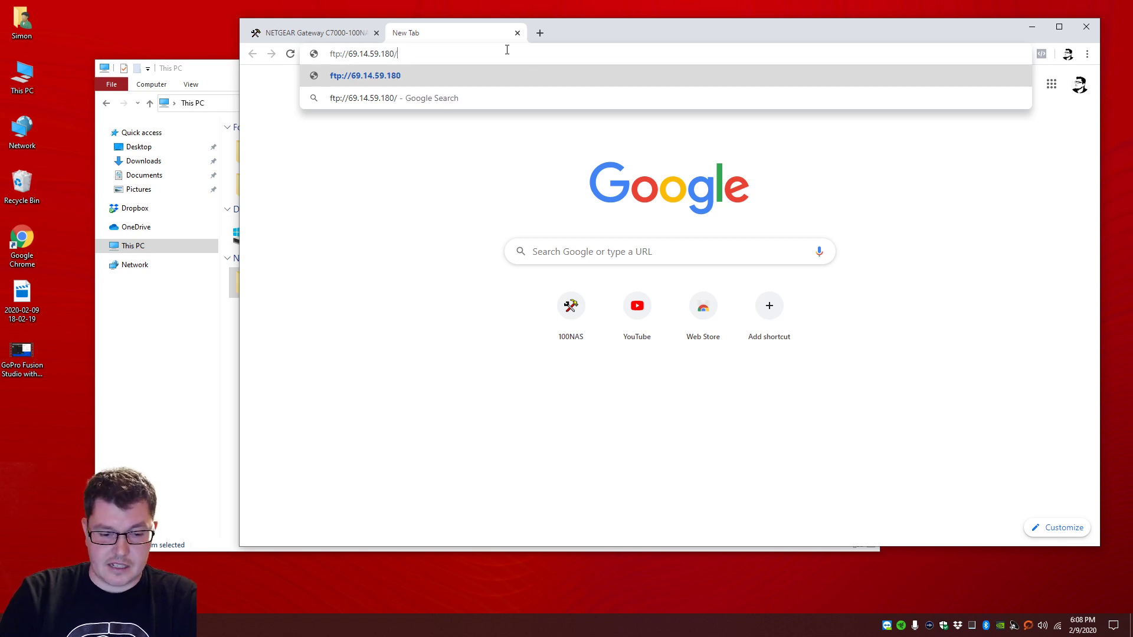
text(share)
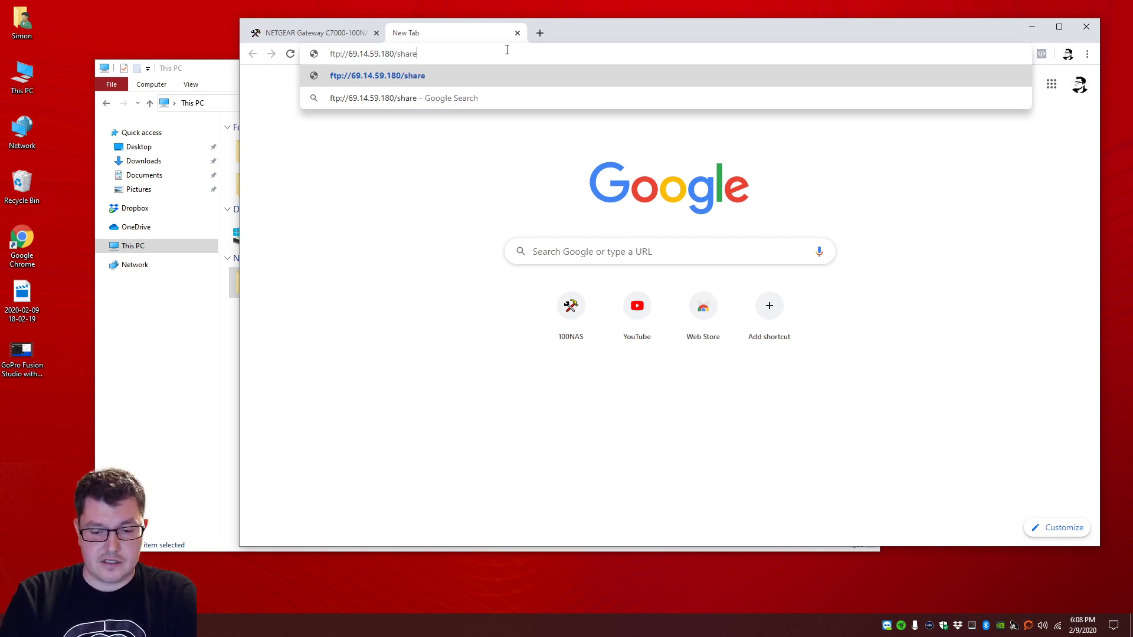
text(s/storage/)
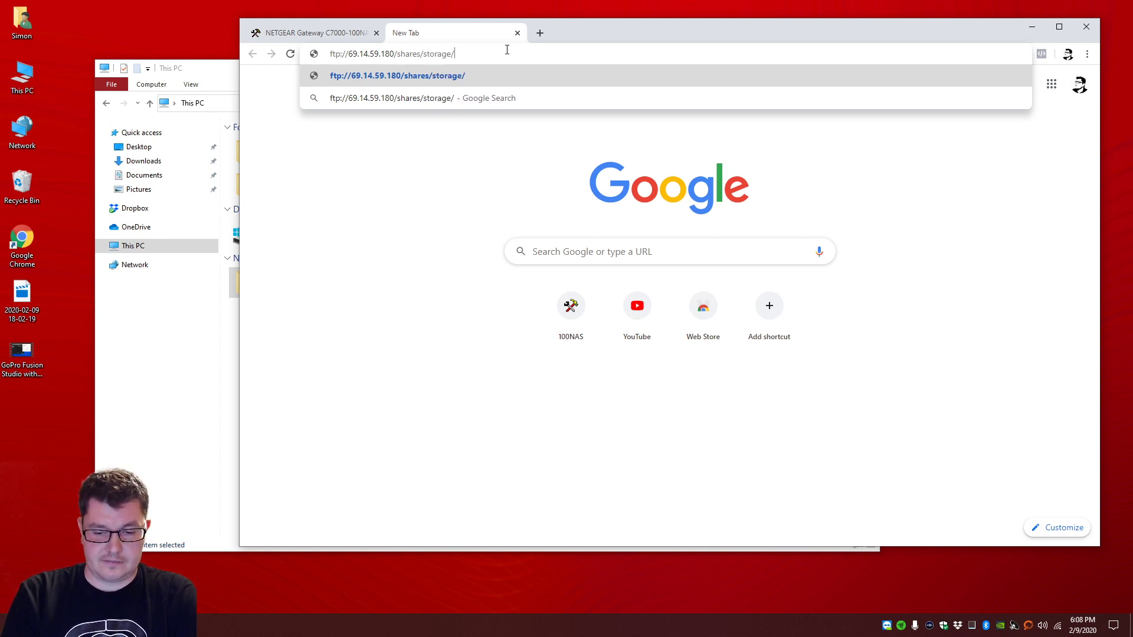
key(Return)
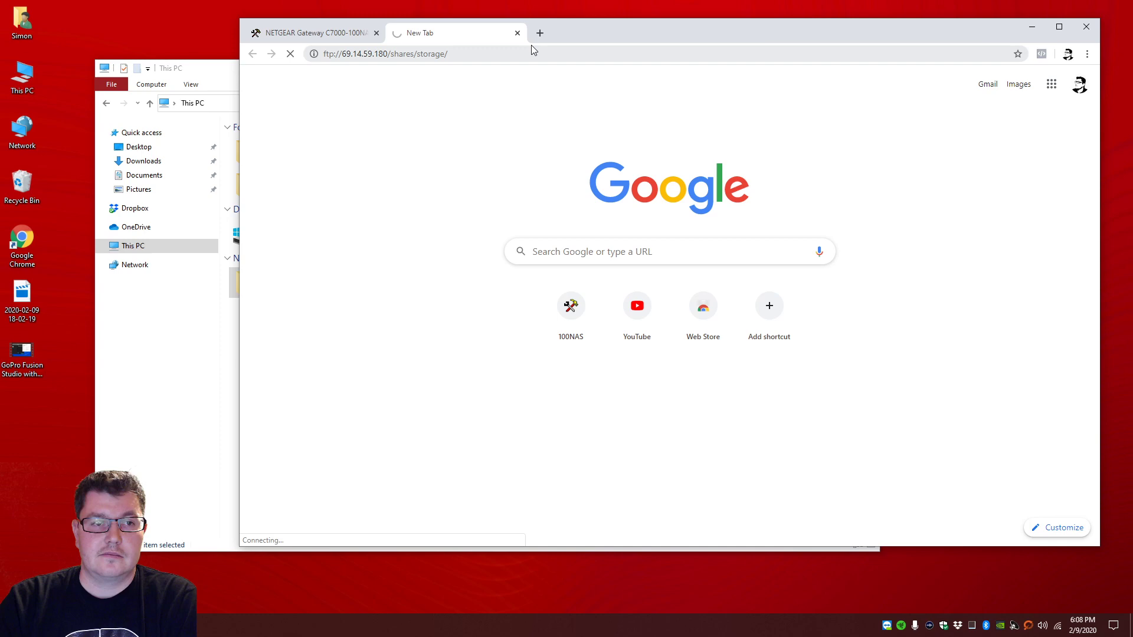
Step: Open the local FTP link ftp://media.routerlogin.net/shares from the router page
click(313, 33)
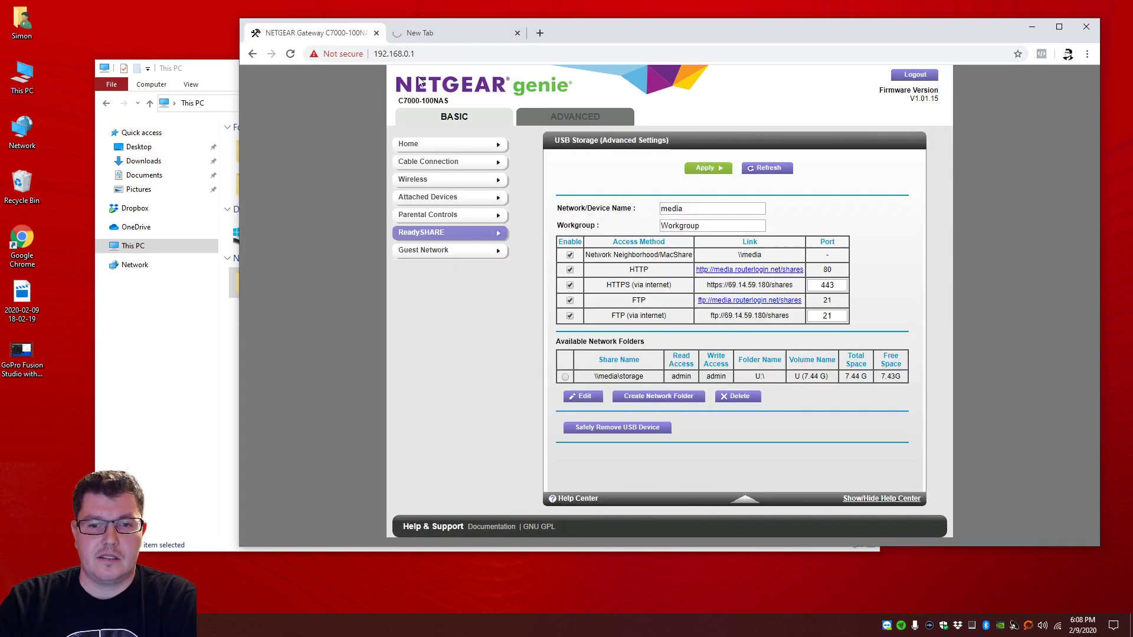
click(428, 36)
click(339, 33)
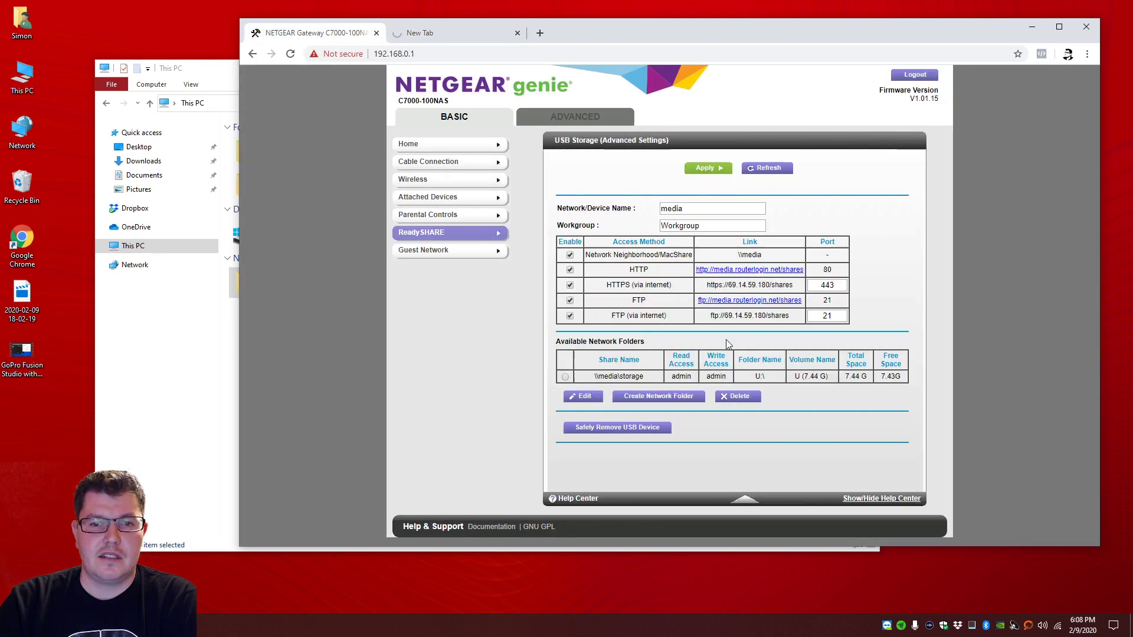
click(757, 301)
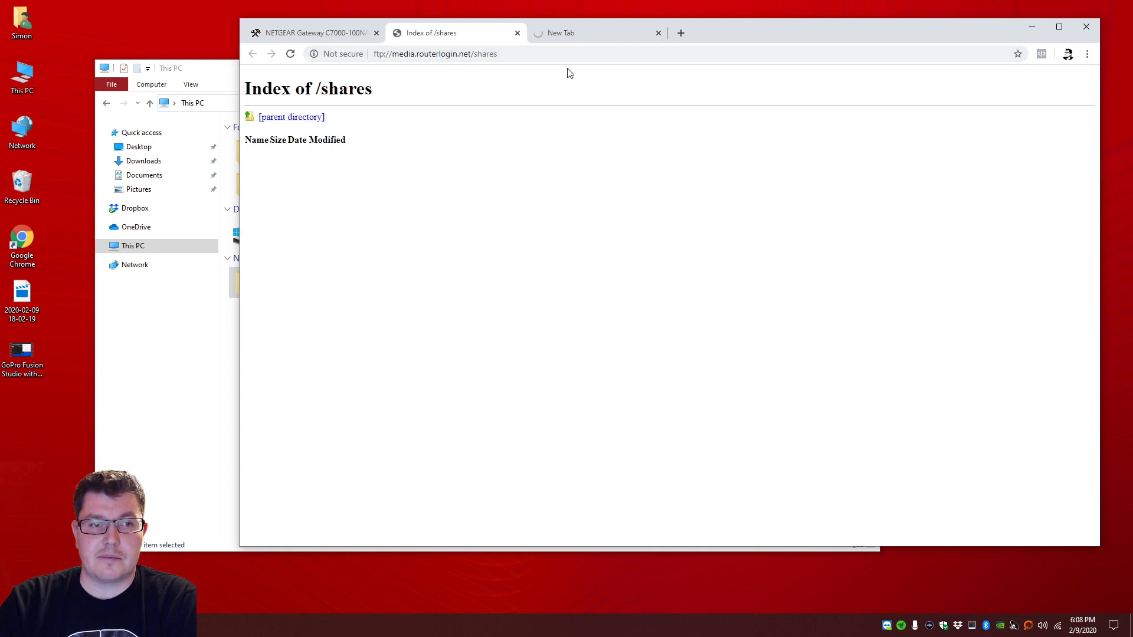
Step: Close the still-connecting external FTP tab and return to the NETGEAR settings tab
click(562, 34)
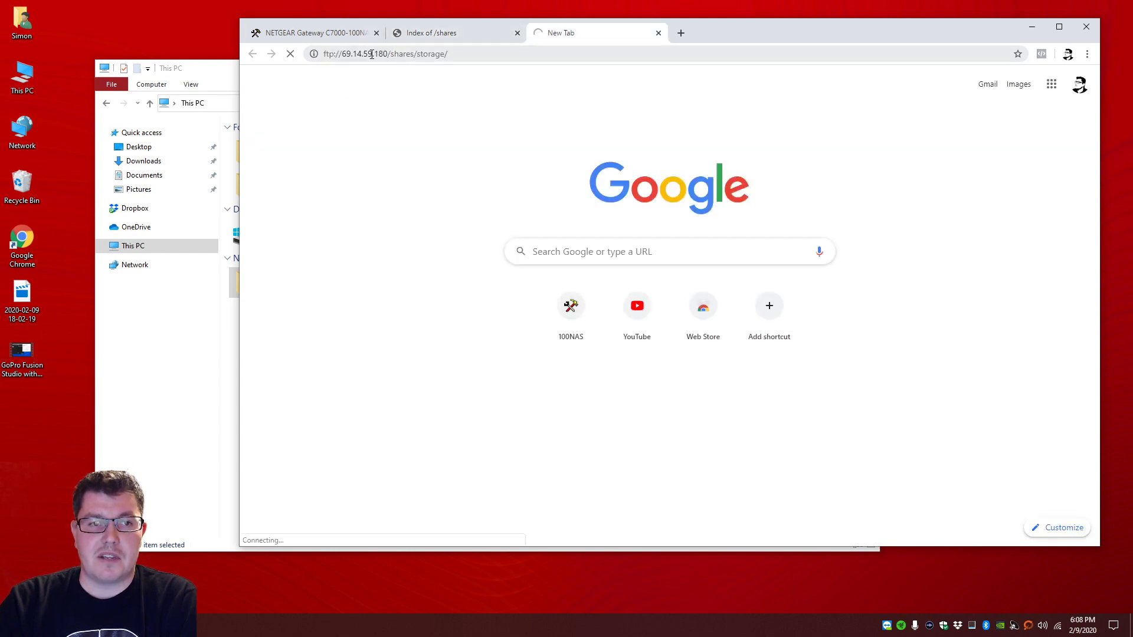
click(659, 33)
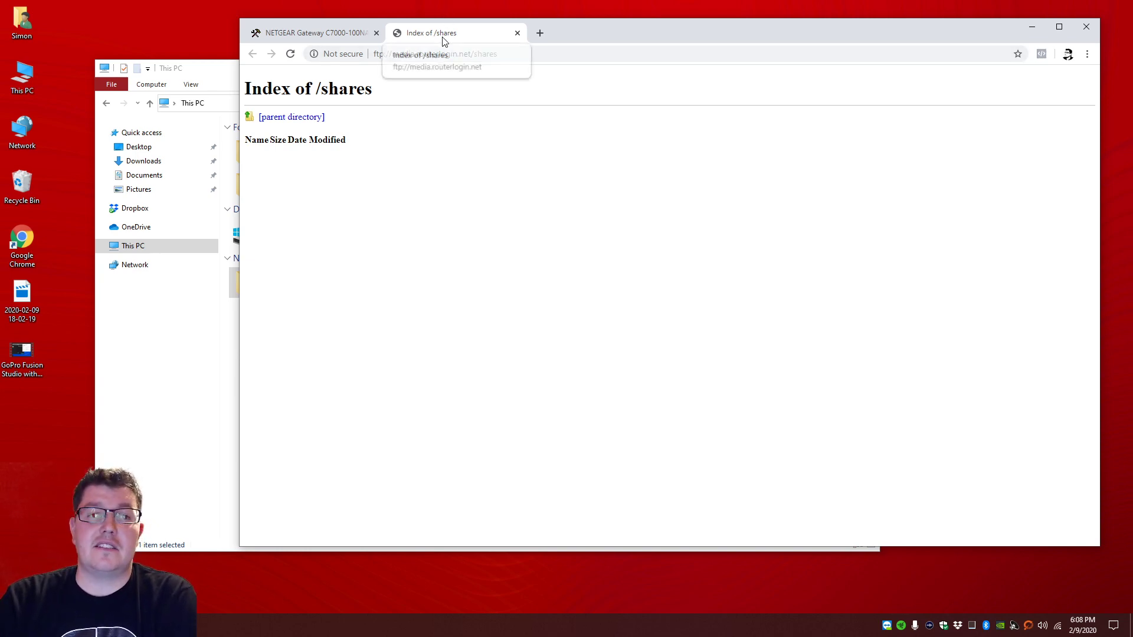
drag(389, 54, 473, 54)
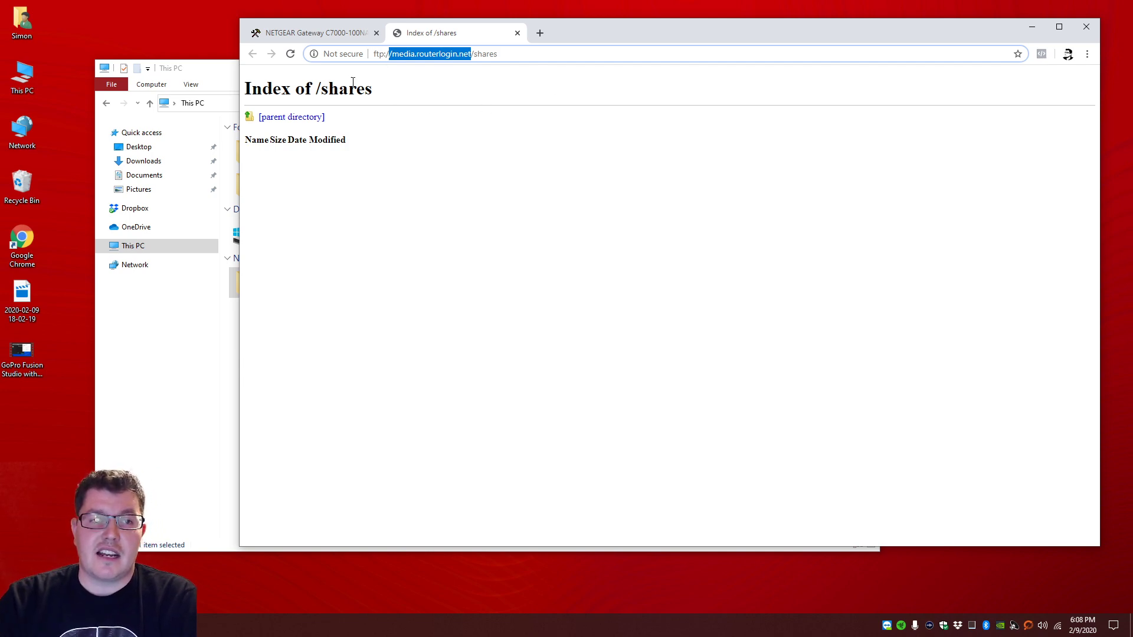
click(315, 33)
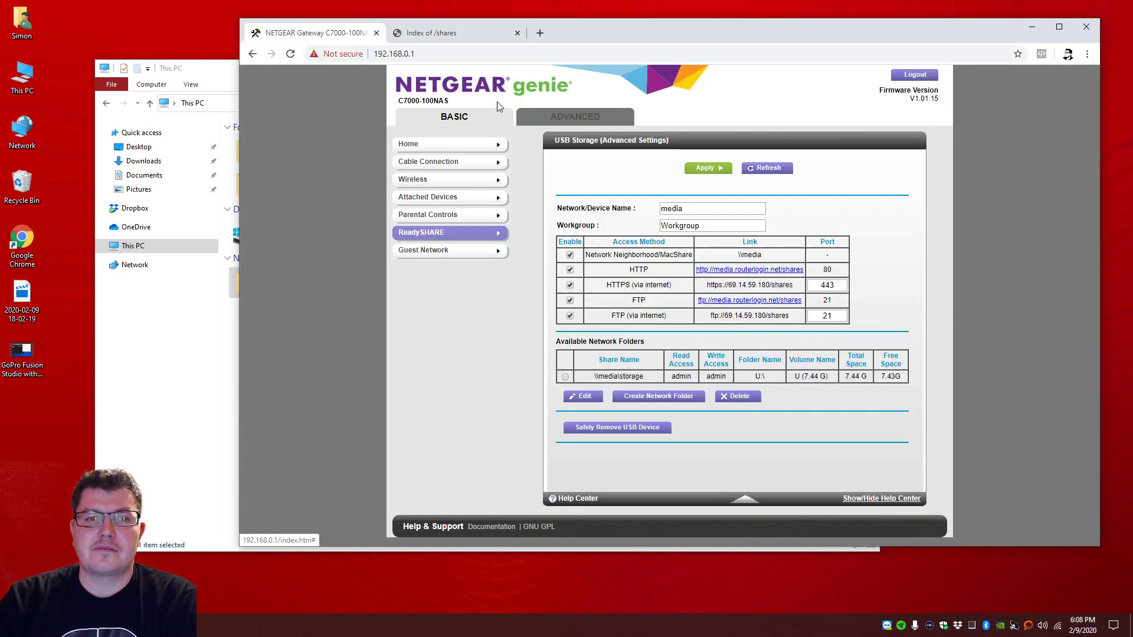